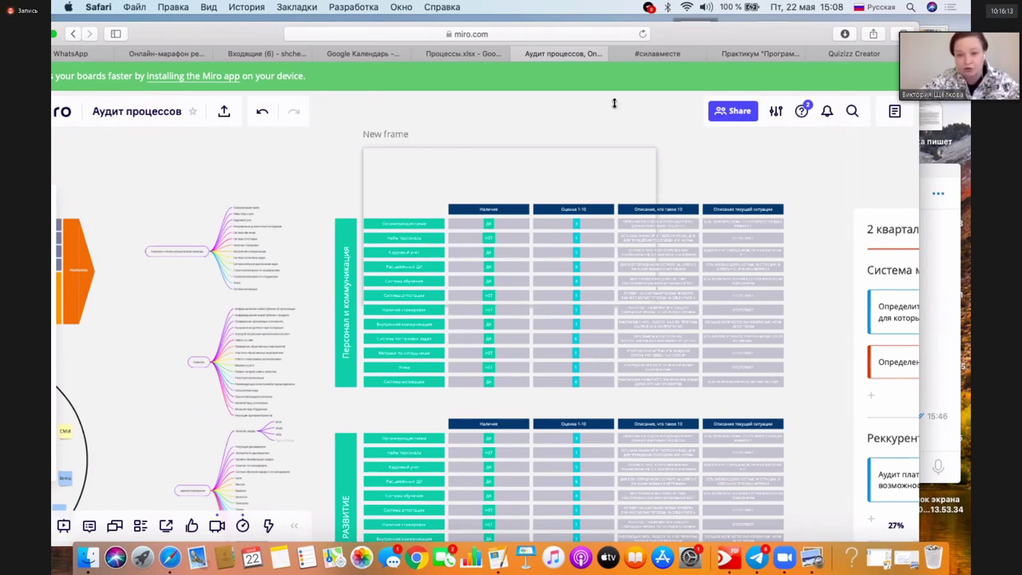
Step: Switch from the Miro board to the Процессы.xlsx spreadsheet and reposition the browser window
double_click(723, 40)
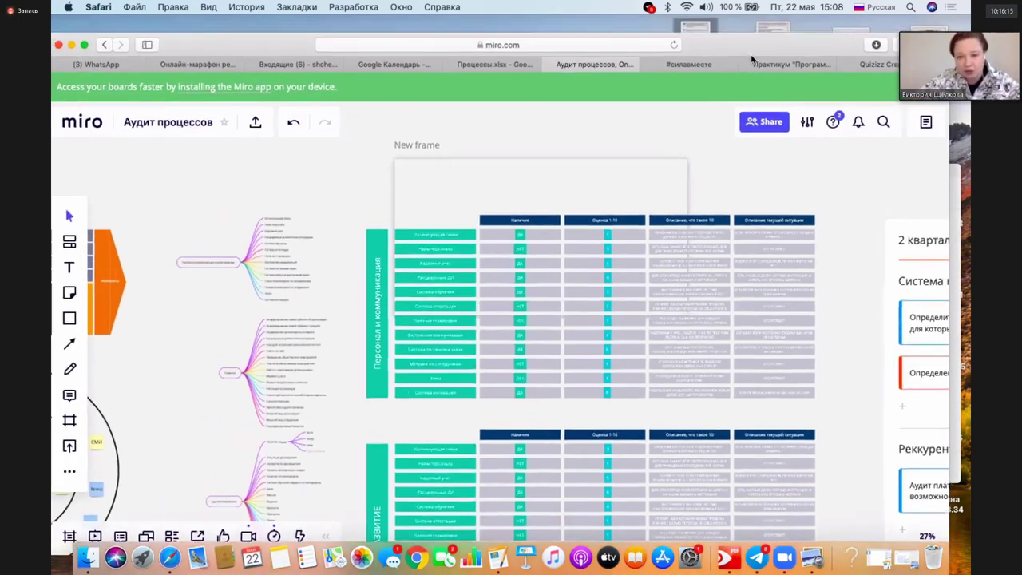
left_click(504, 81)
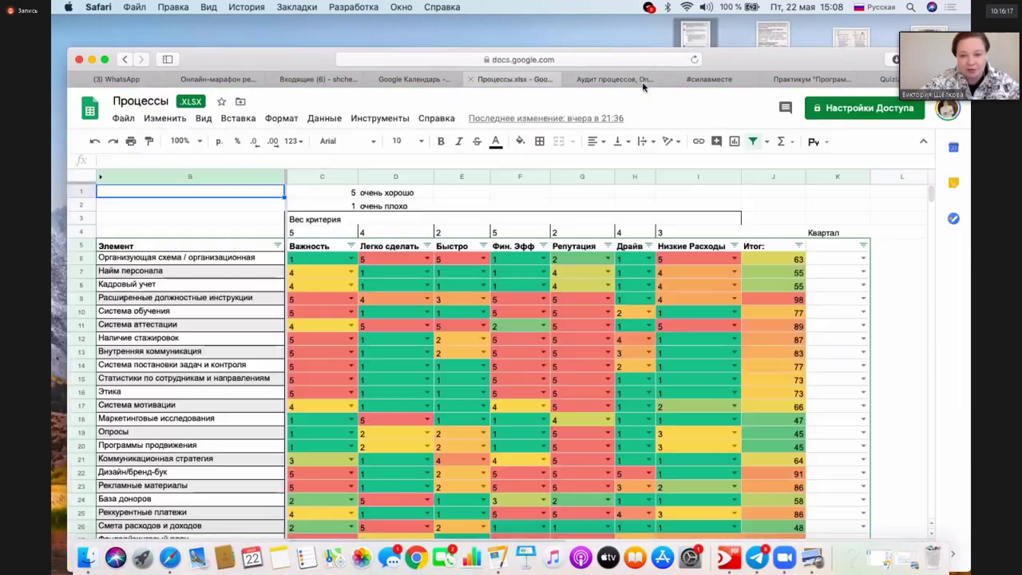
scroll(426, 337, "down", 5)
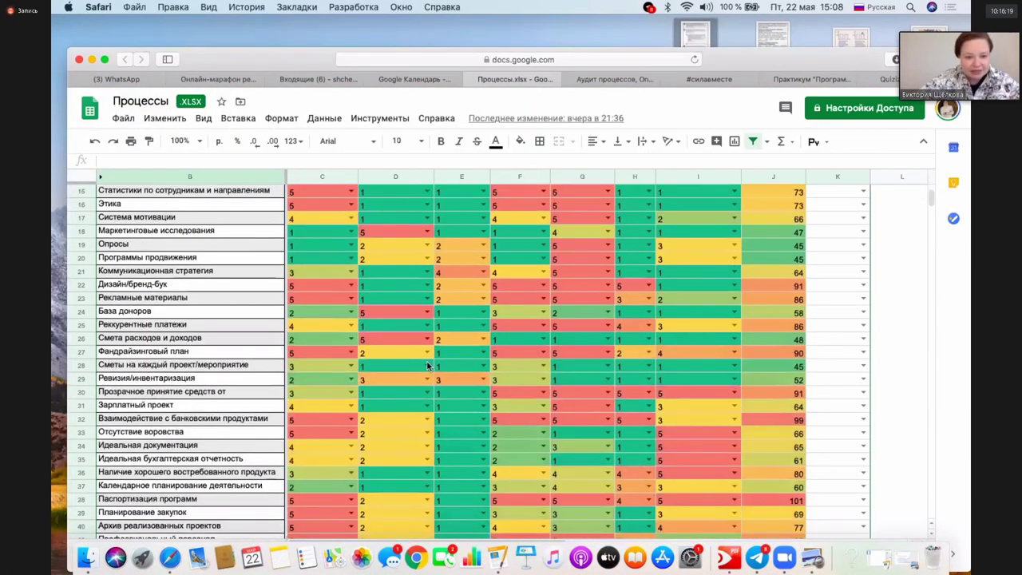
scroll(427, 365, "up", 5)
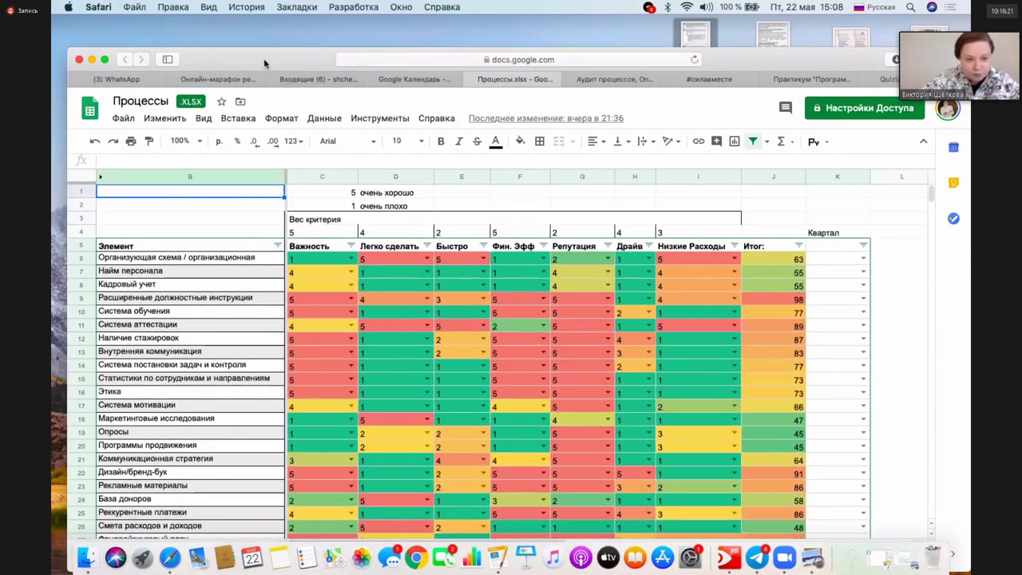
left_click_drag(262, 56, 256, 45)
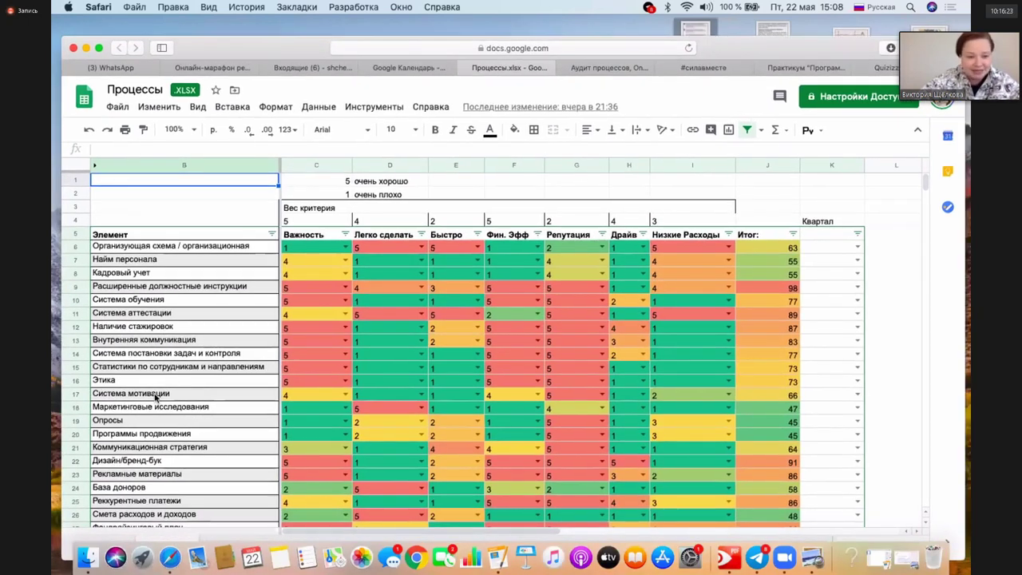
Step: Examine the full list of process elements with their criteria scores and totals, then return to the header rows
scroll(156, 397, "down", 1)
scroll(156, 397, "down", 6)
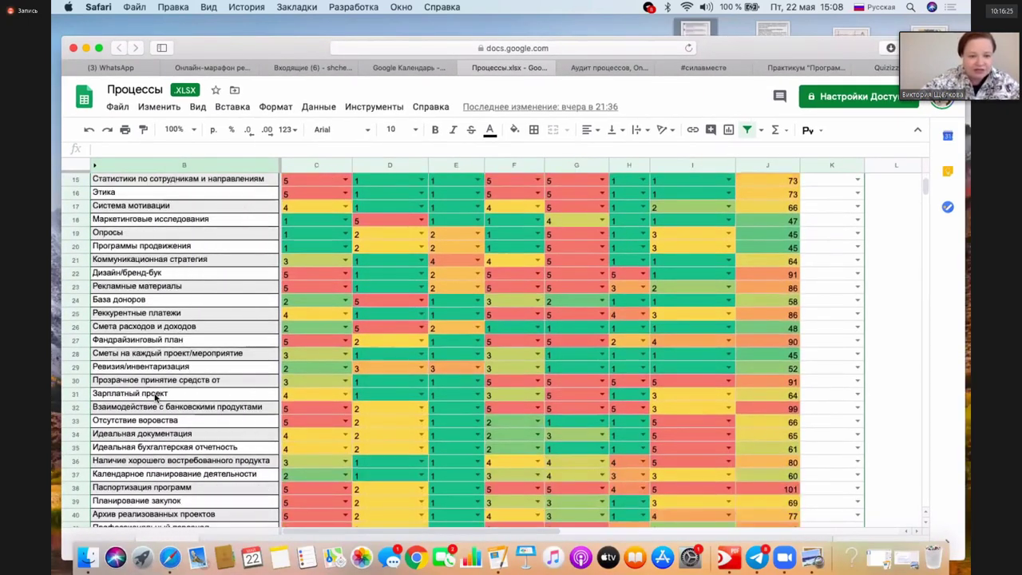
scroll(155, 397, "down", 5)
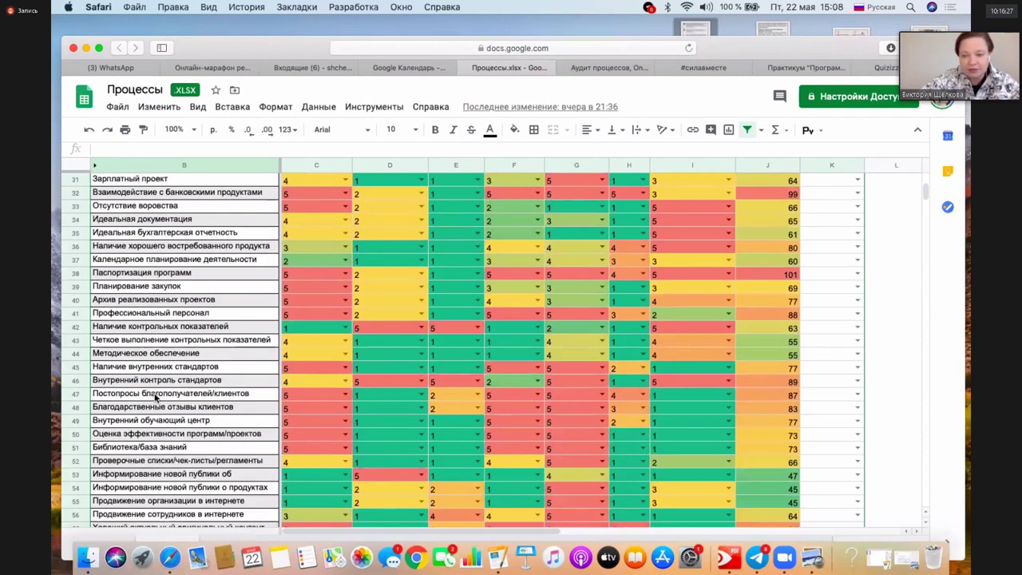
scroll(156, 396, "down", 6)
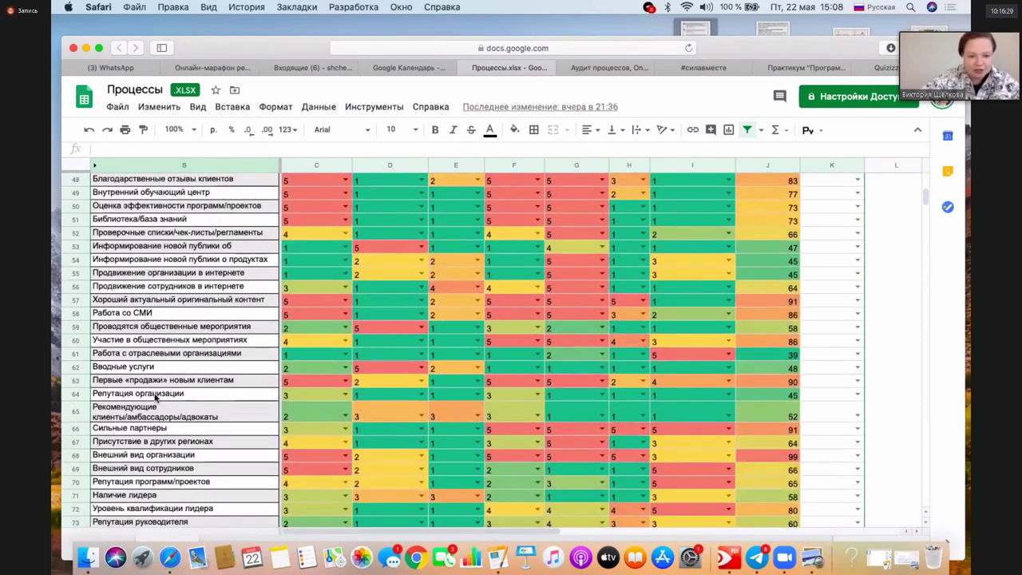
scroll(156, 397, "down", 4)
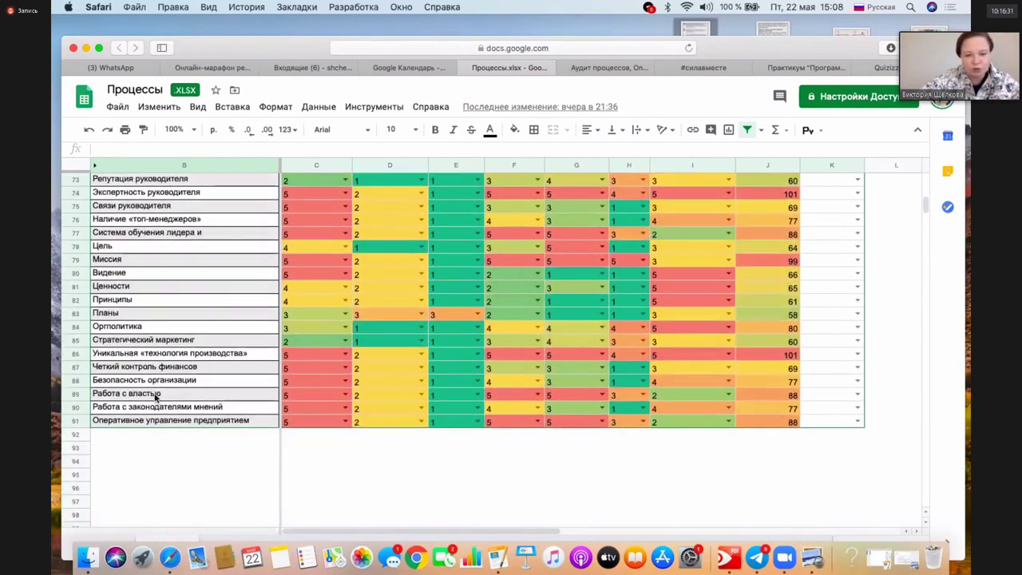
scroll(156, 397, "up", 10)
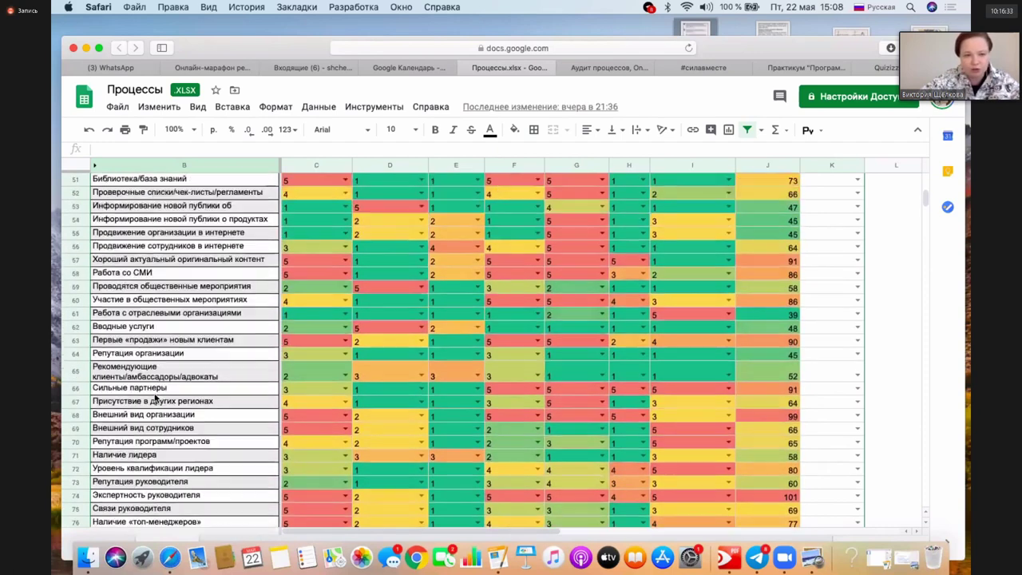
scroll(156, 397, "up", 6)
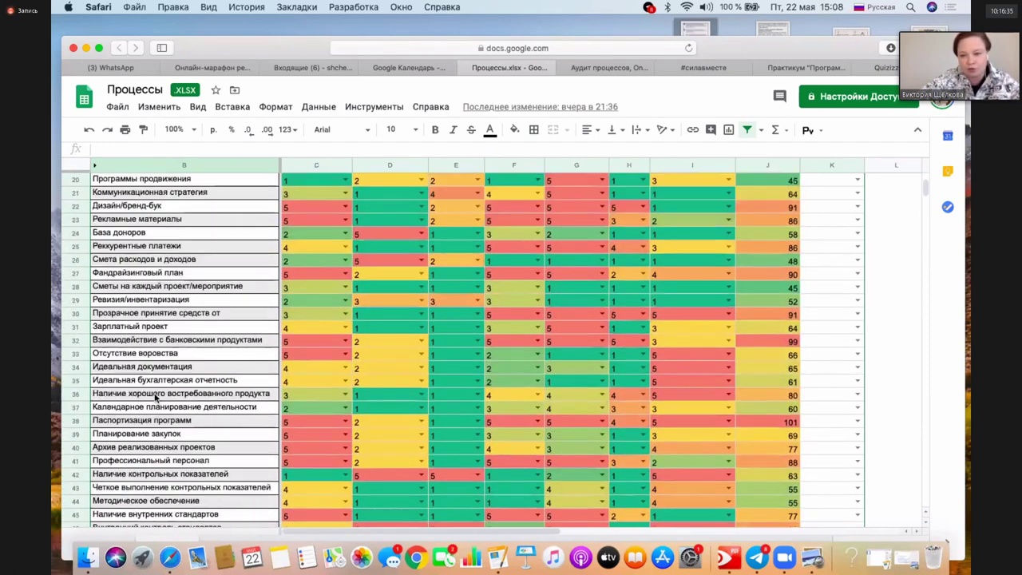
scroll(155, 397, "up", 5)
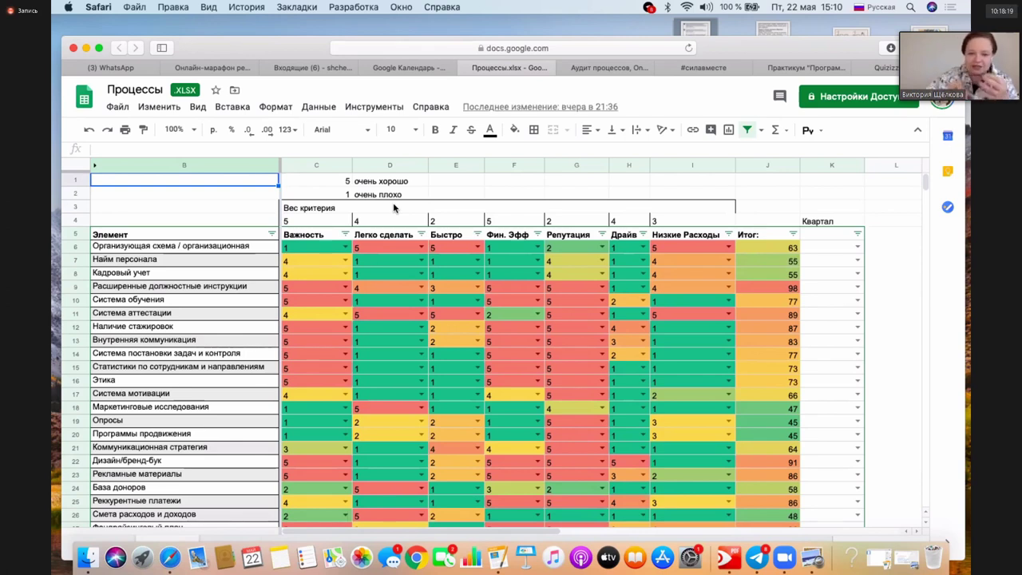
scroll(420, 342, "down", 1)
scroll(420, 341, "down", 10)
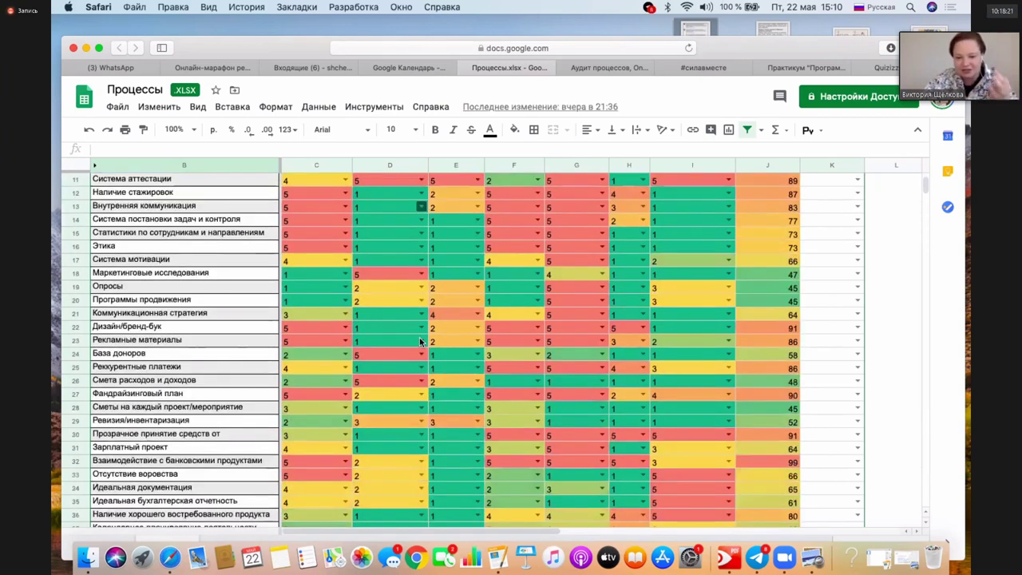
scroll(421, 342, "up", 5)
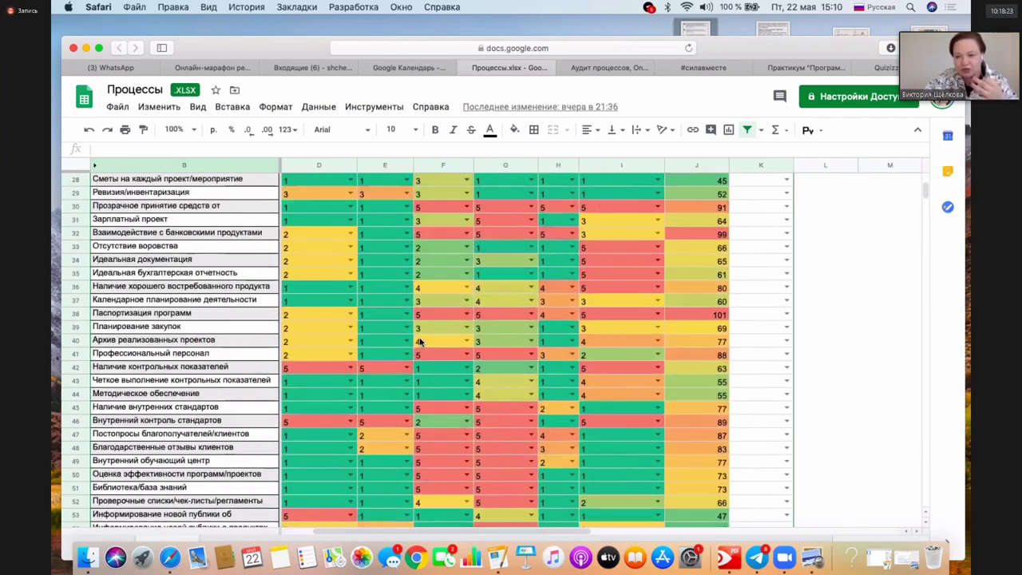
scroll(477, 285, "up", 10)
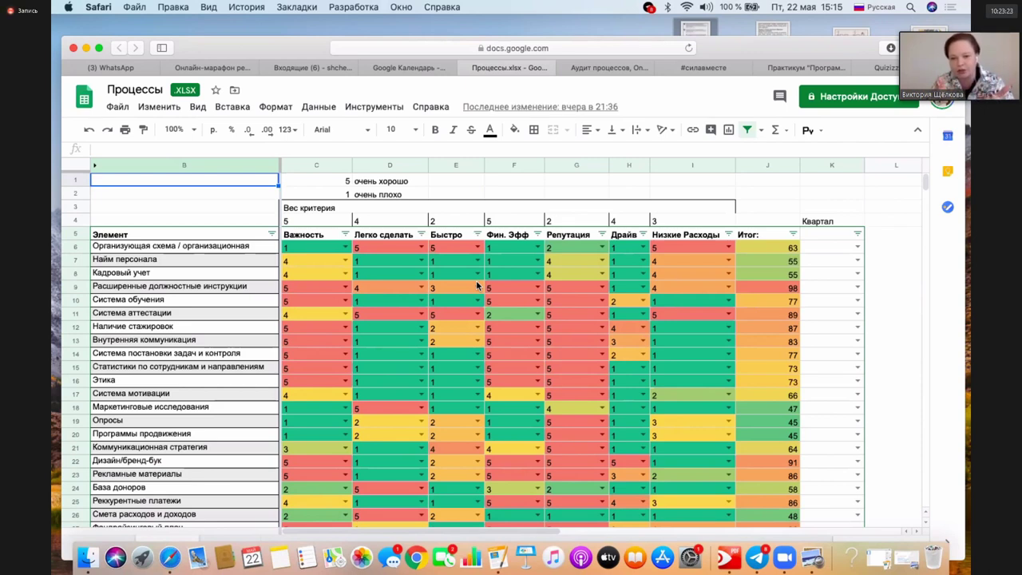
Step: Set all seven criterion weights in row 4, from Важность to Низкие Расходы, to 1
left_click(518, 210)
left_click(556, 221)
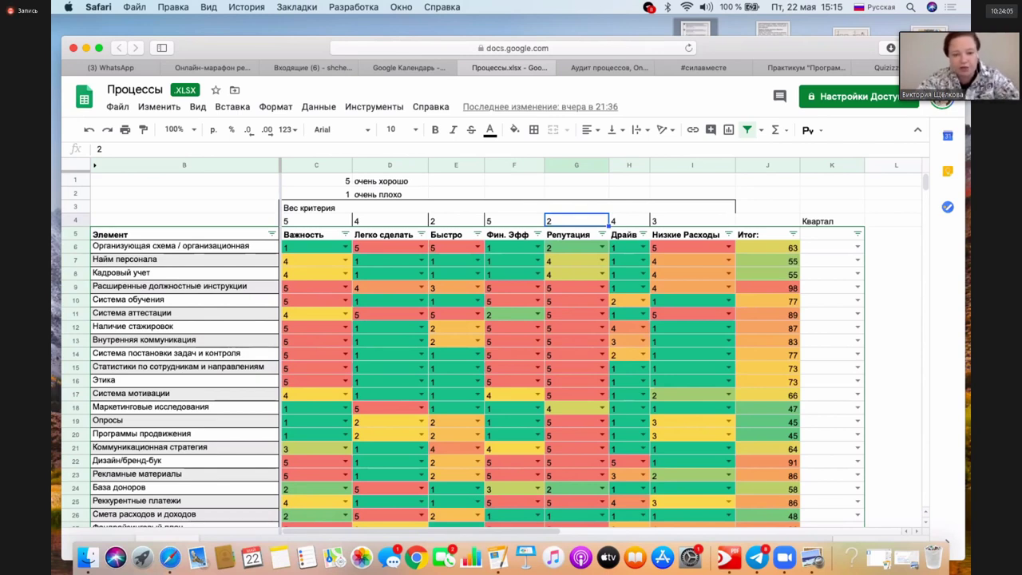
key("Left")
key("Left")
key("Left")
key("Left")
type("1")
key("Right")
type("1")
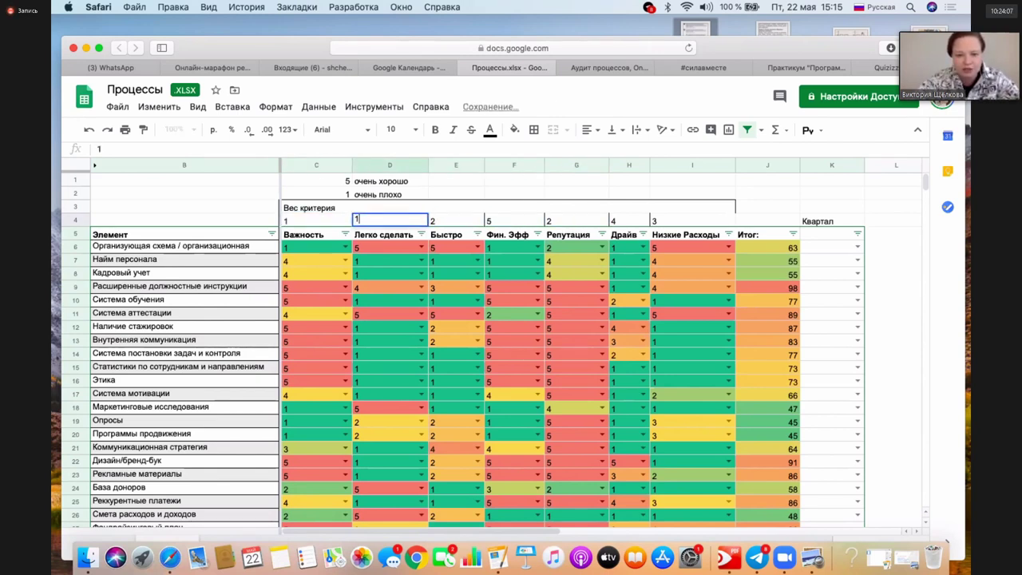
key("Right")
type("1")
key("Right")
type("1")
key("Right")
type("1")
key("Right")
type("1")
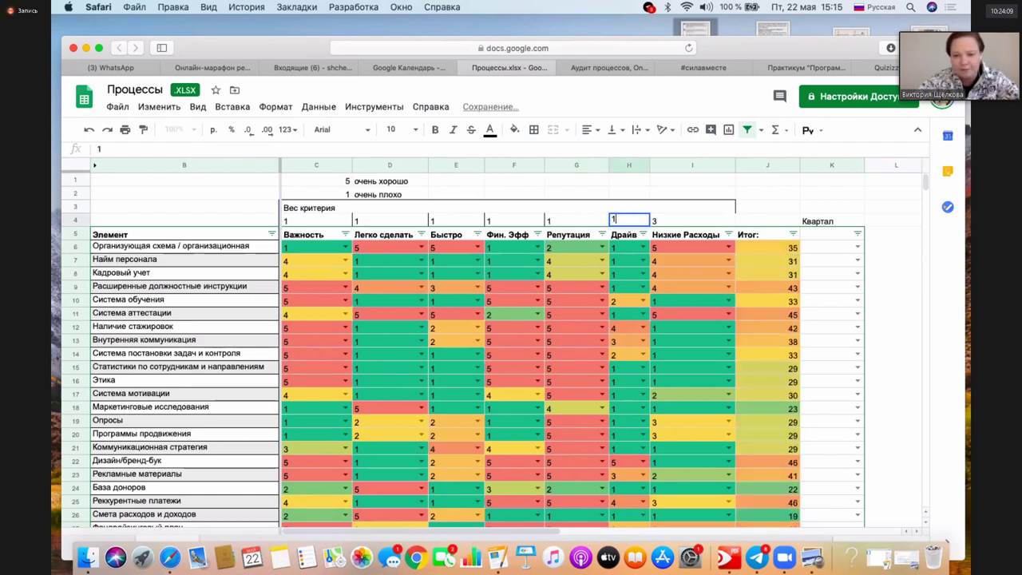
key("Right")
type("1")
key("Right")
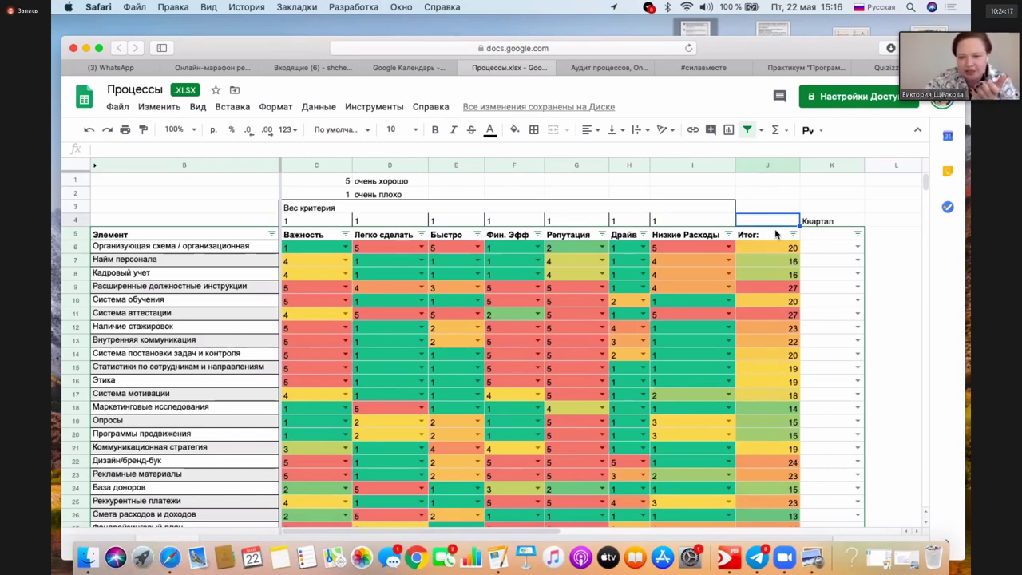
Step: Sort the table by Итог in descending order and make the first six element names (rows 6–11) bold
left_click(792, 234)
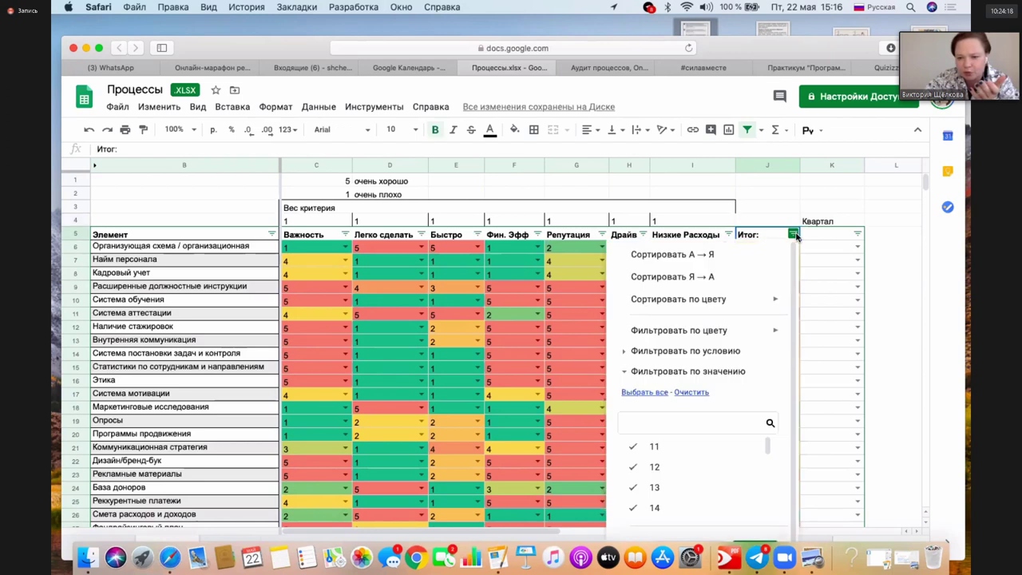
left_click(717, 277)
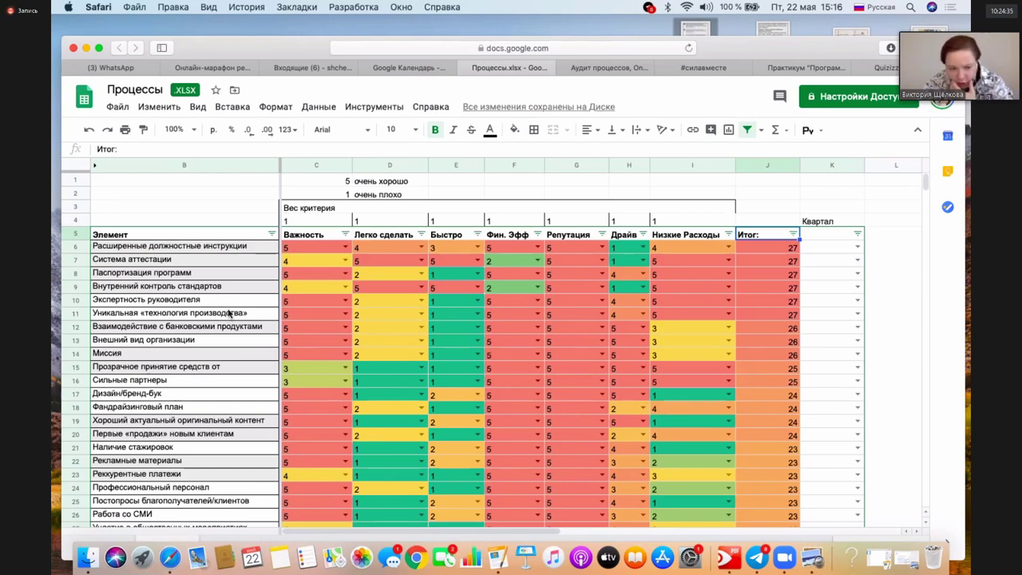
left_click_drag(232, 246, 232, 314)
left_click(435, 130)
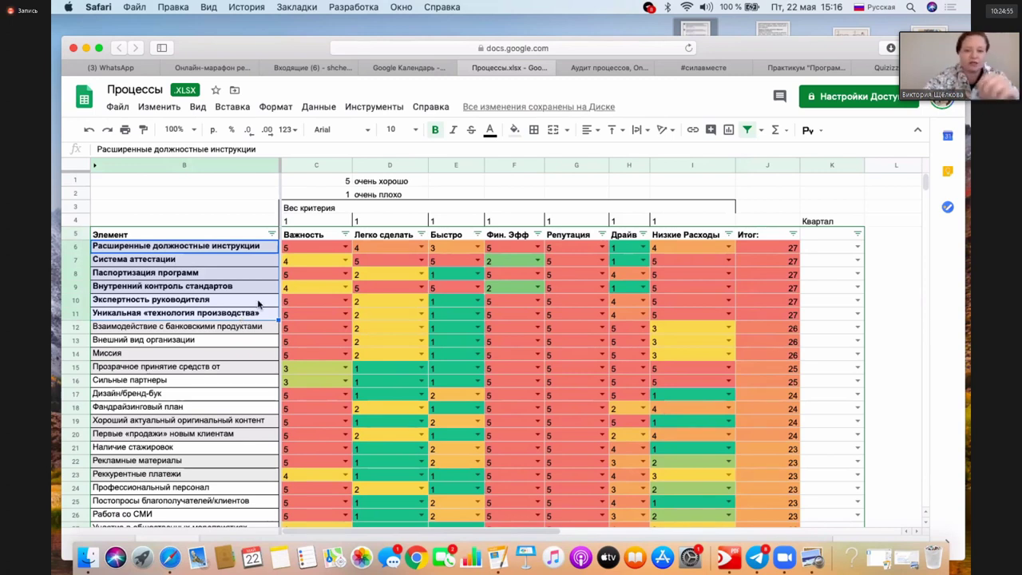
Step: Set the criterion weights to 5 for Фин. Эфф, 5 for Важность and 4 for Быстро
left_click(492, 221)
type("5")
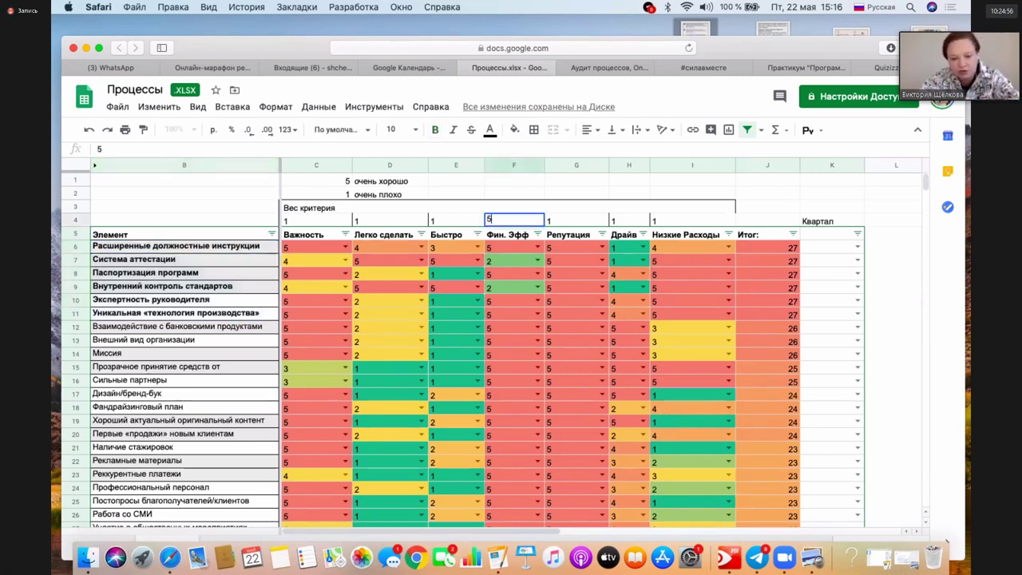
left_click(331, 218)
type("5")
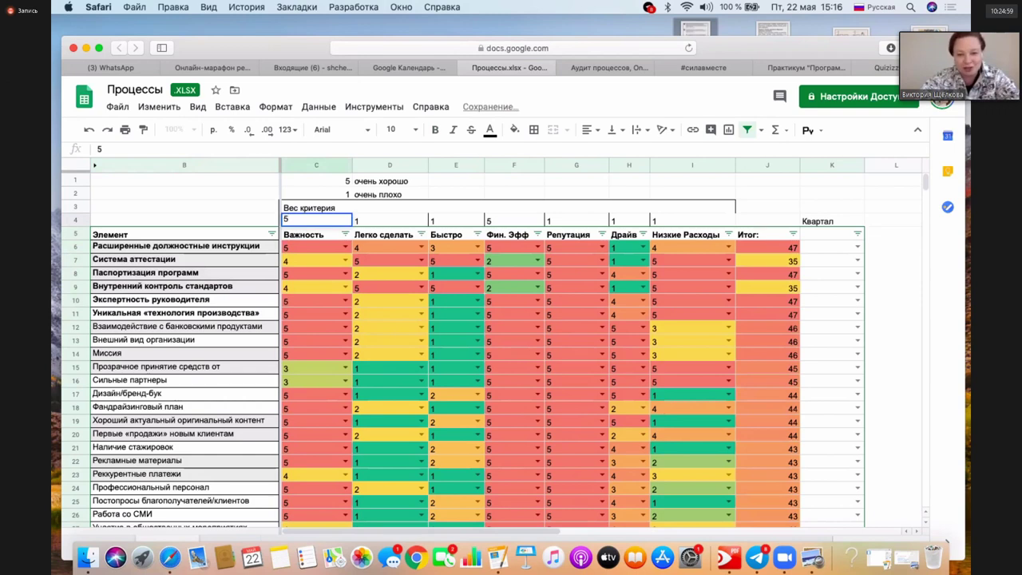
left_click(407, 223)
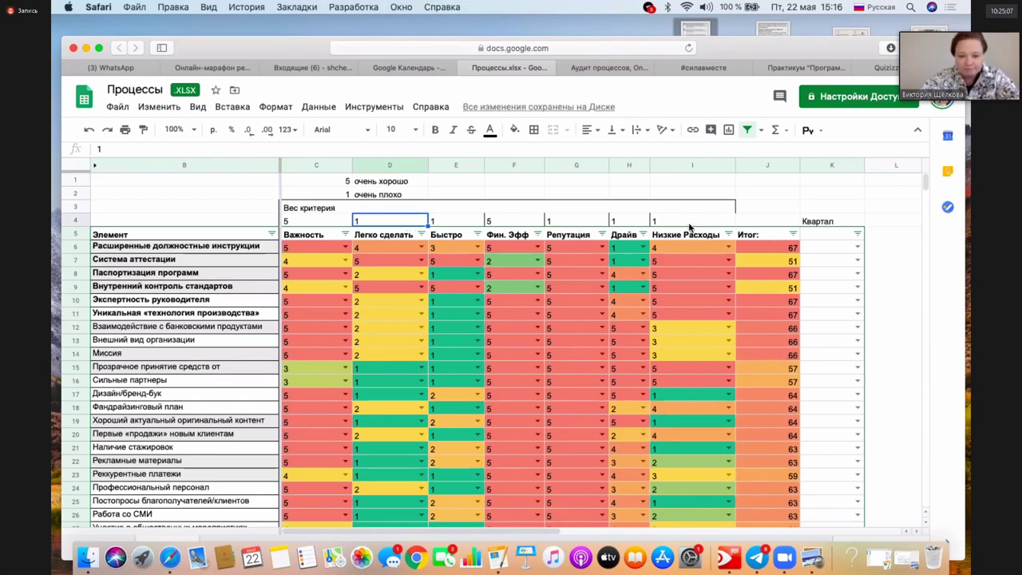
left_click(457, 222)
type("4")
Step: Set the criterion weights to 4 for Драйв, 3 for Репутация, 3 for Низкие Расходы and 2 for Легко сделать
left_click(575, 222)
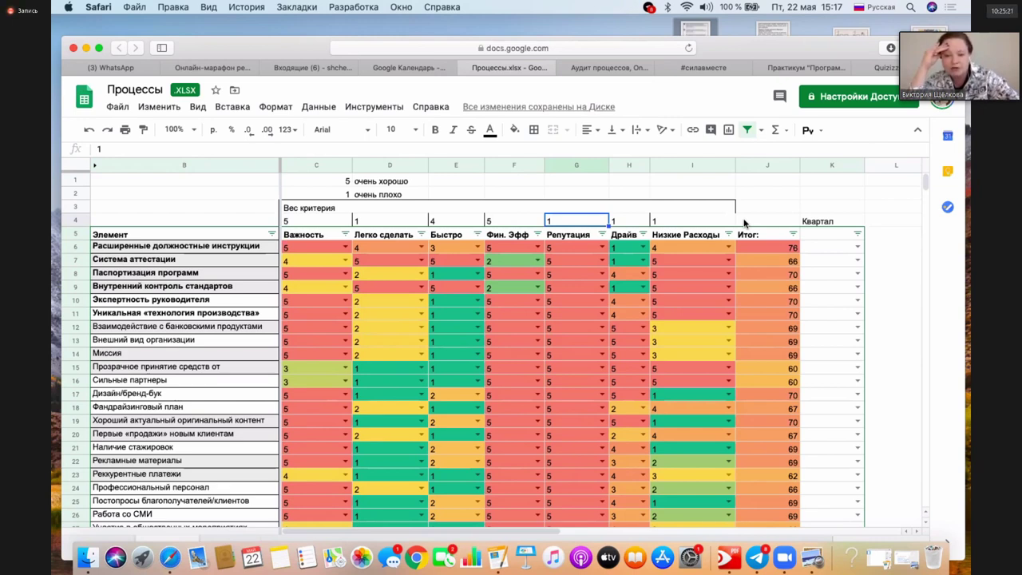
left_click(622, 224)
type("4")
left_click(573, 225)
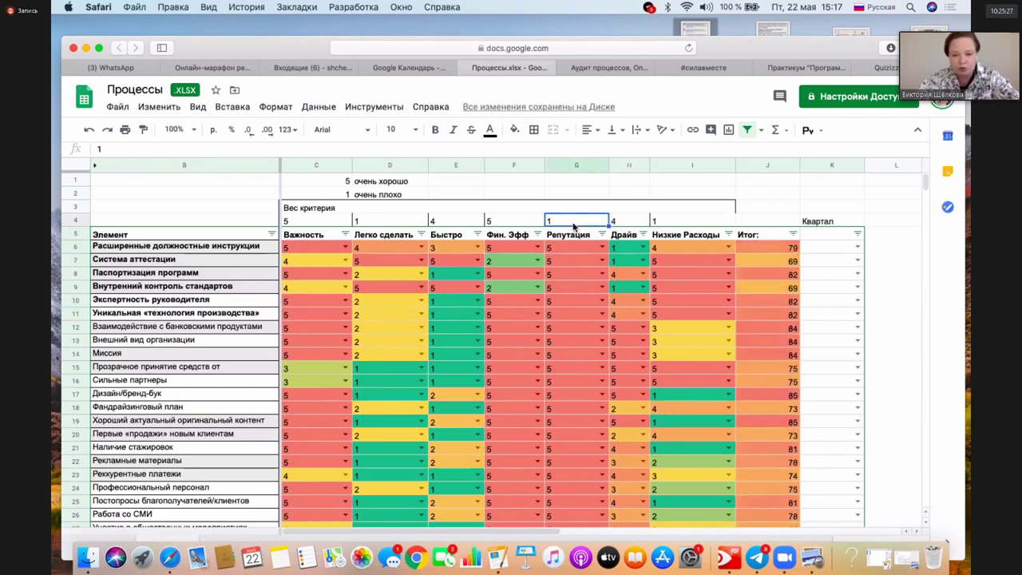
type("3")
left_click(681, 224)
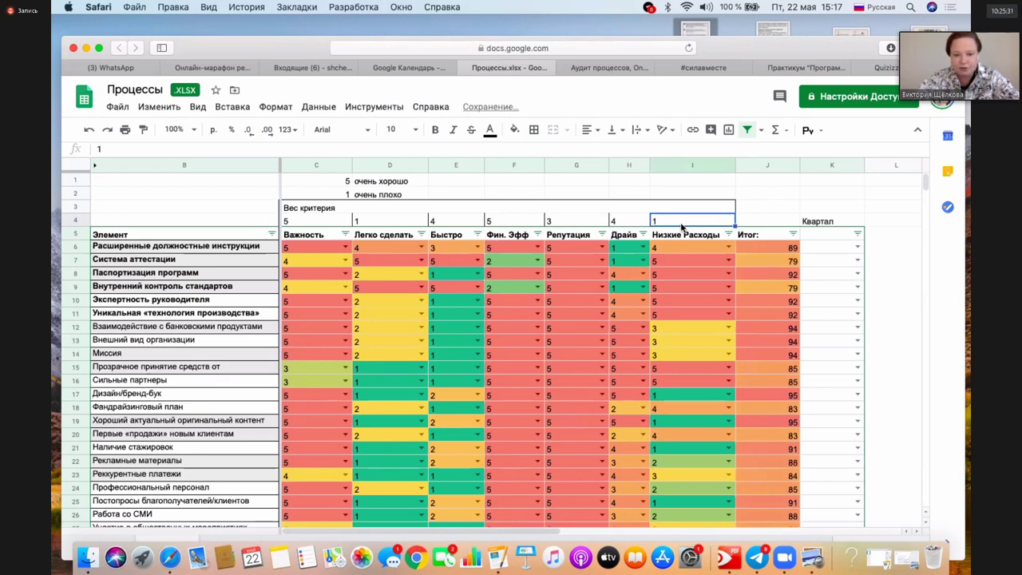
type("3")
left_click(416, 223)
type("2")
left_click(655, 260)
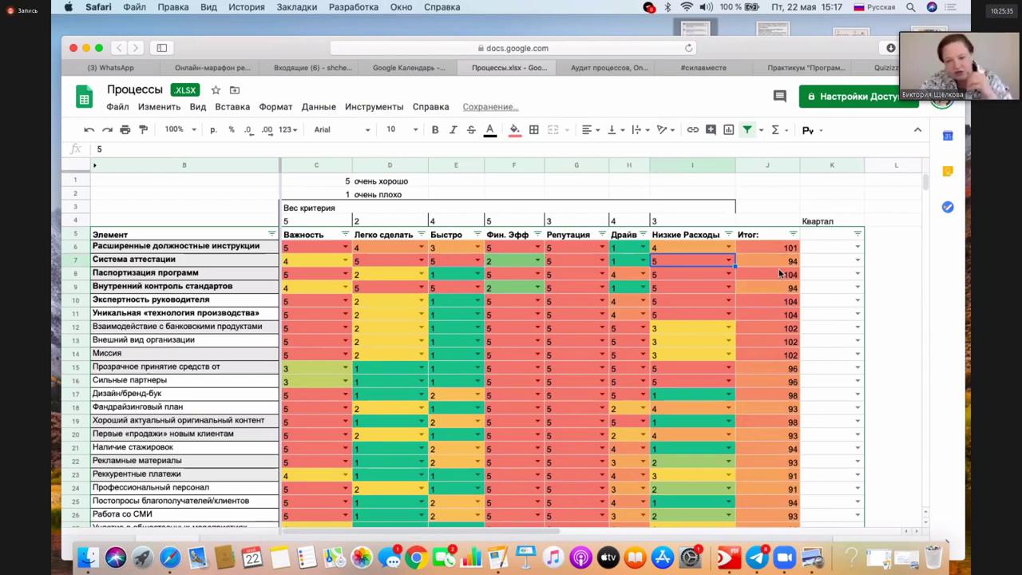
Step: Sort the table again by Итог in descending order and select the element Уникальная «технология производства»
left_click(793, 234)
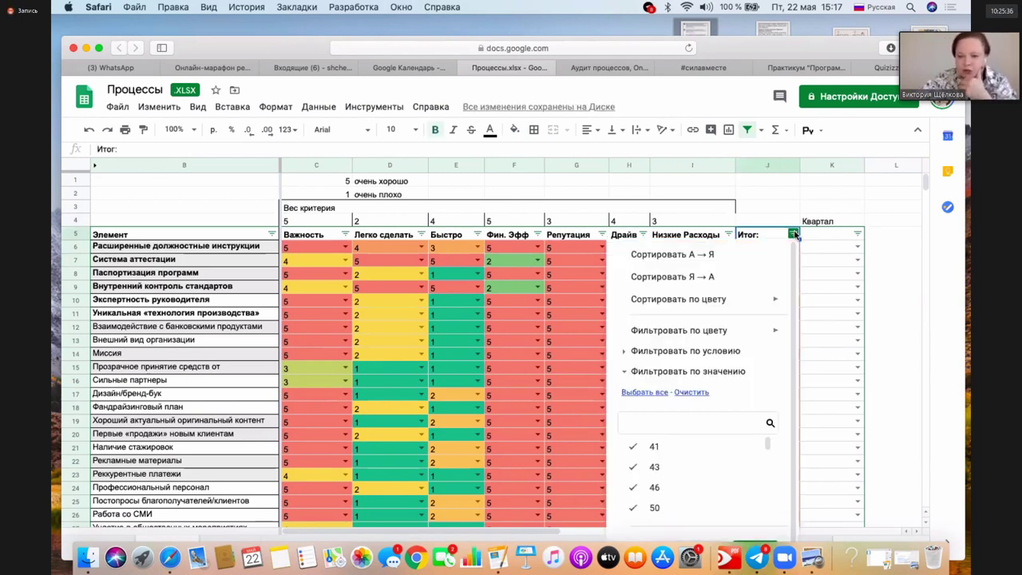
left_click(713, 275)
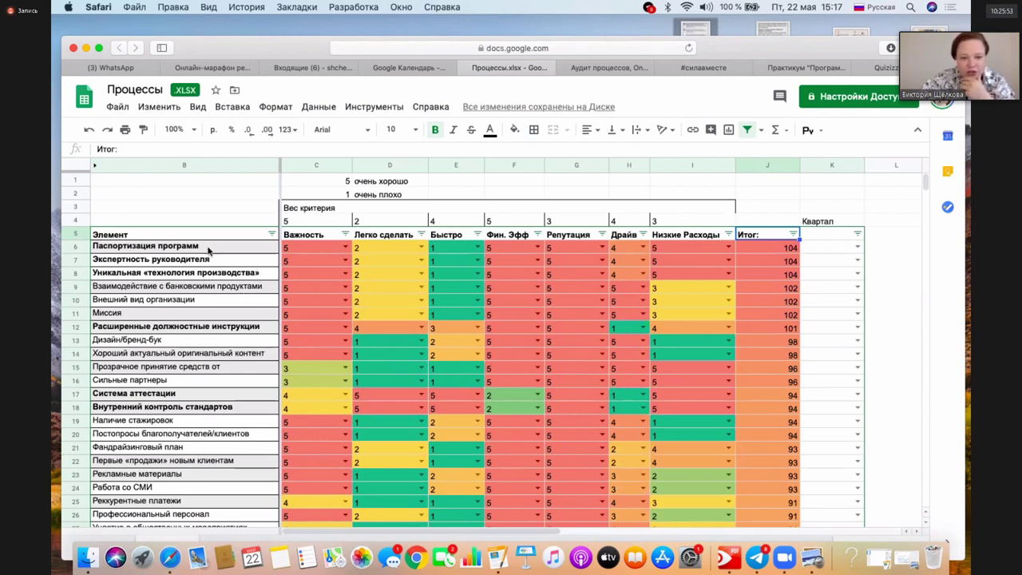
left_click(178, 275)
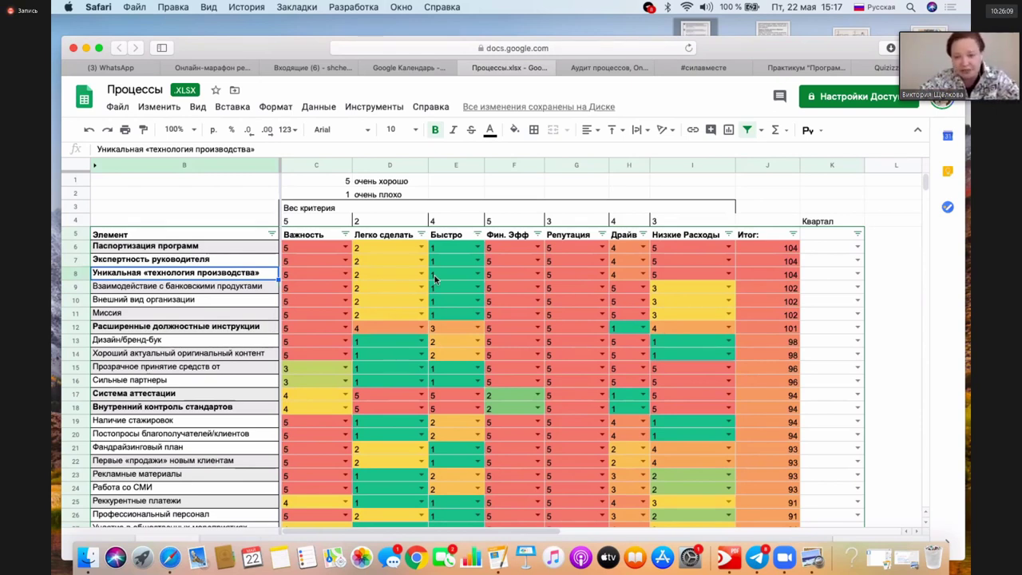
Step: Assign 2 квартал to the elements Паспортизация программ, Экспертность руководителя and Уникальная «технология производства»
left_click(857, 249)
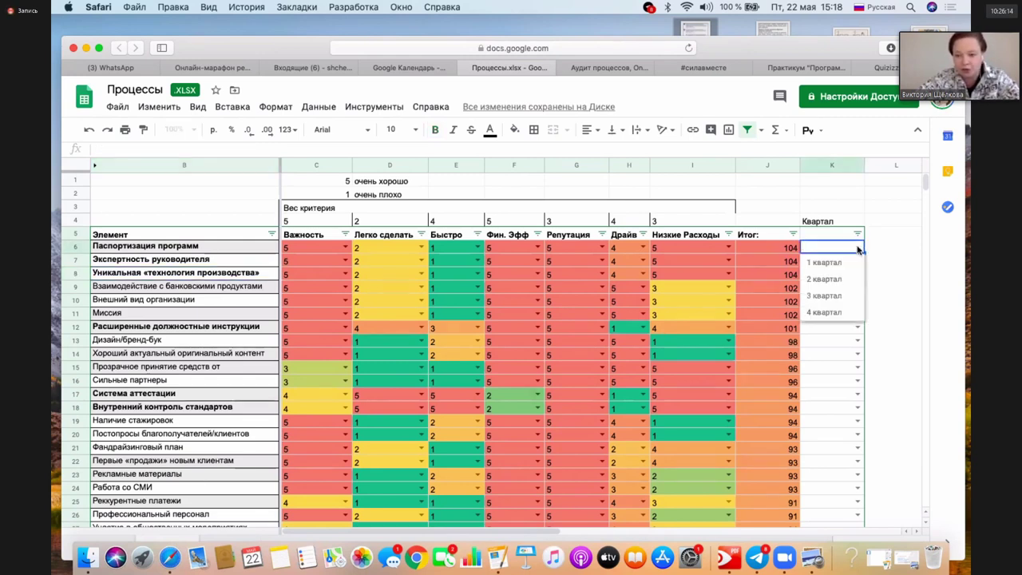
left_click(835, 282)
left_click(858, 262)
left_click(842, 292)
left_click(857, 274)
left_click(834, 306)
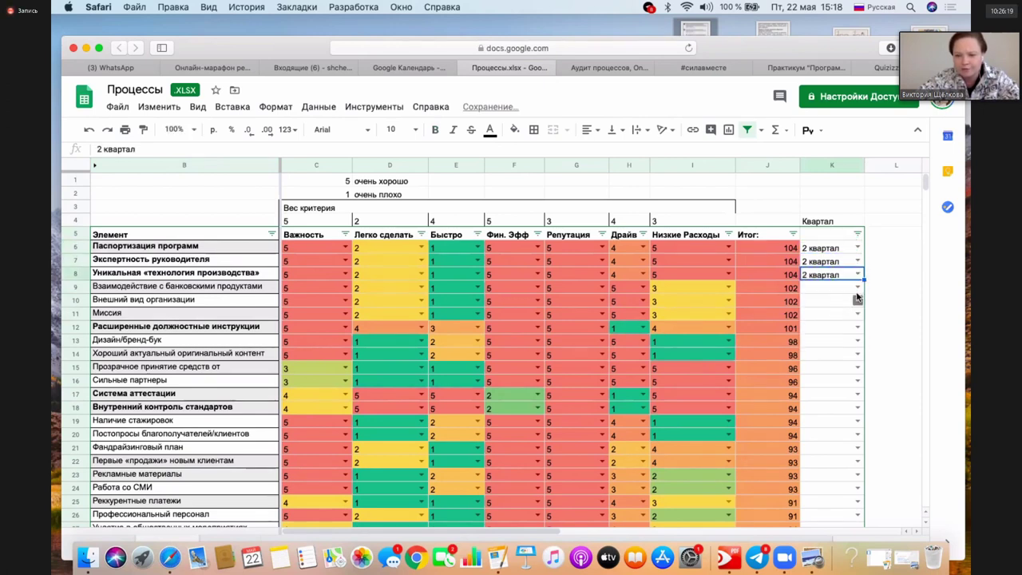
Step: Assign 2 квартал to the elements Взаимодействие с банковскими продуктами, Внешний вид организации and Миссия
left_click(857, 288)
left_click(840, 322)
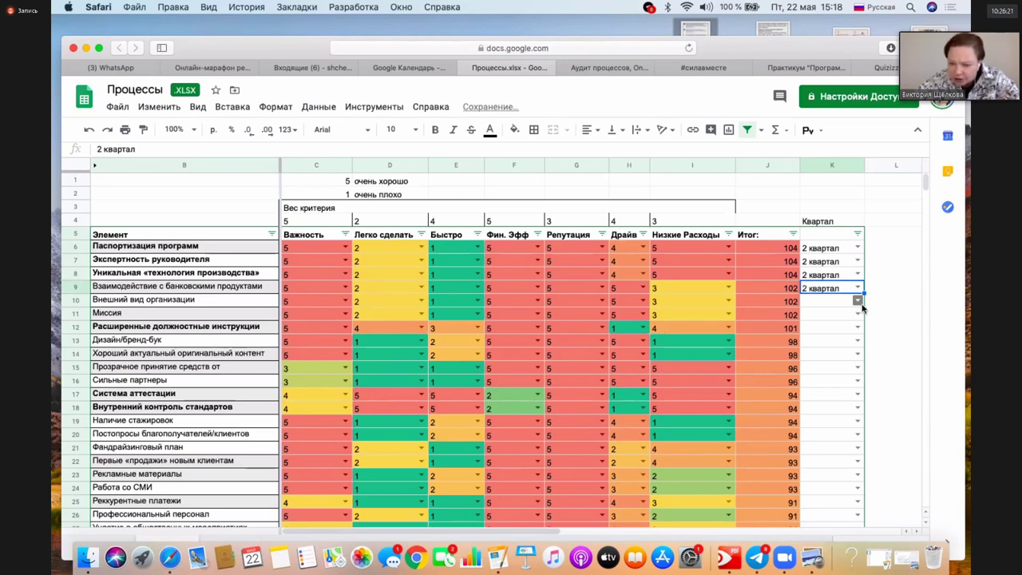
left_click(858, 315)
left_click(834, 345)
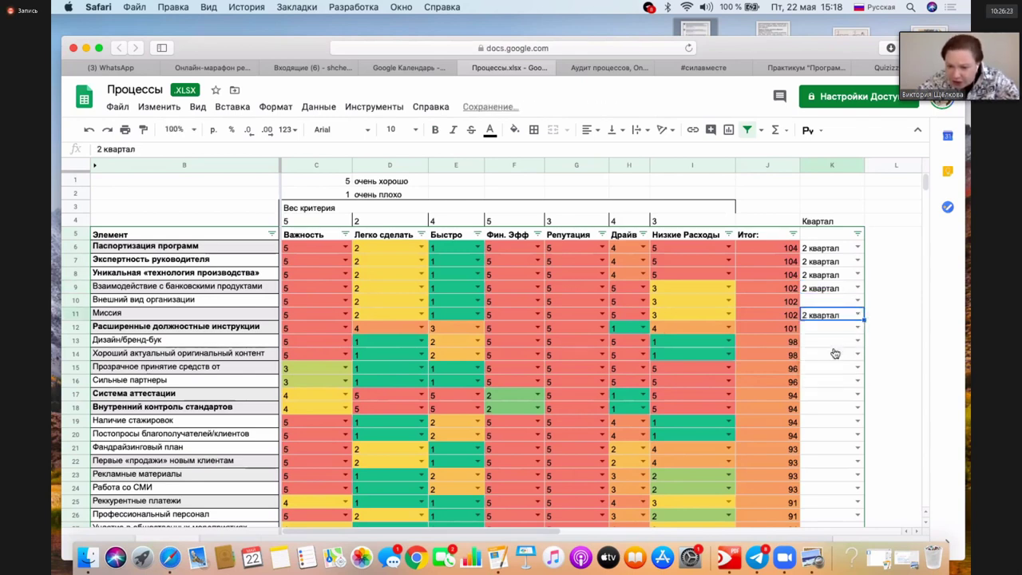
left_click(858, 302)
left_click(834, 335)
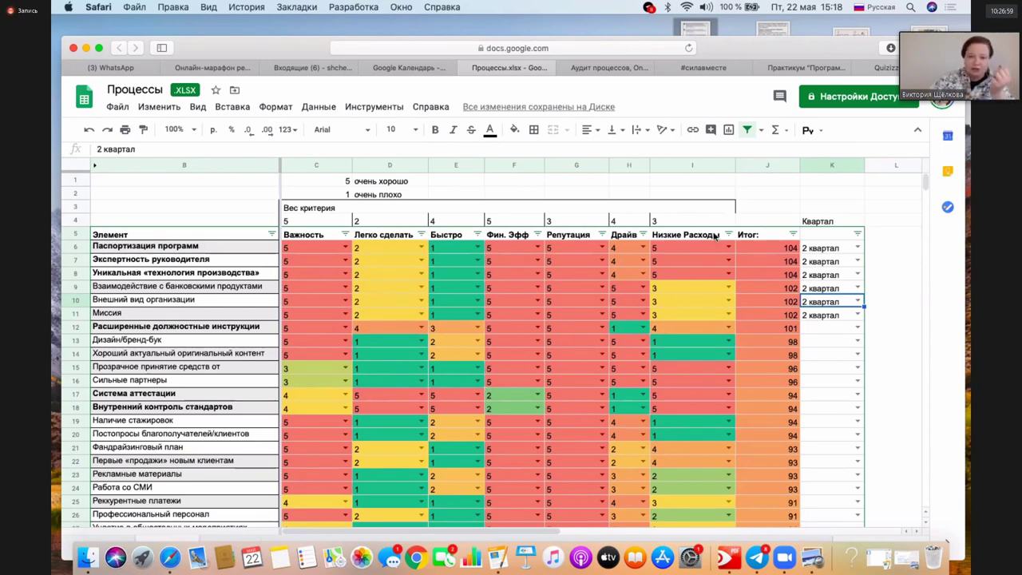
Step: Switch to the Аудит процессов board in Miro and review the quarterly kanban's task cards from Система мотивации through Годовые отчеты
left_click(628, 74)
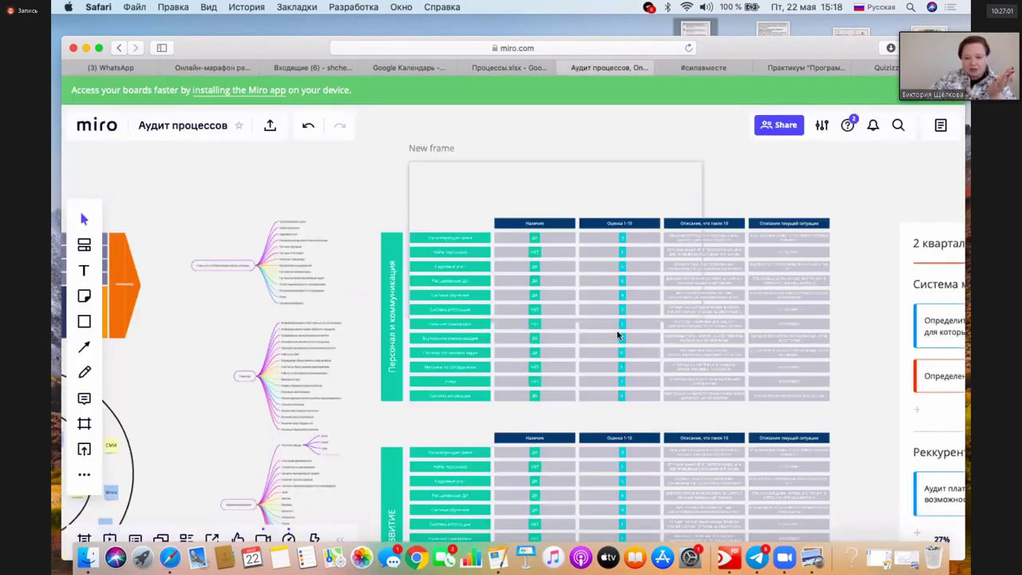
scroll(616, 336, "up", 2)
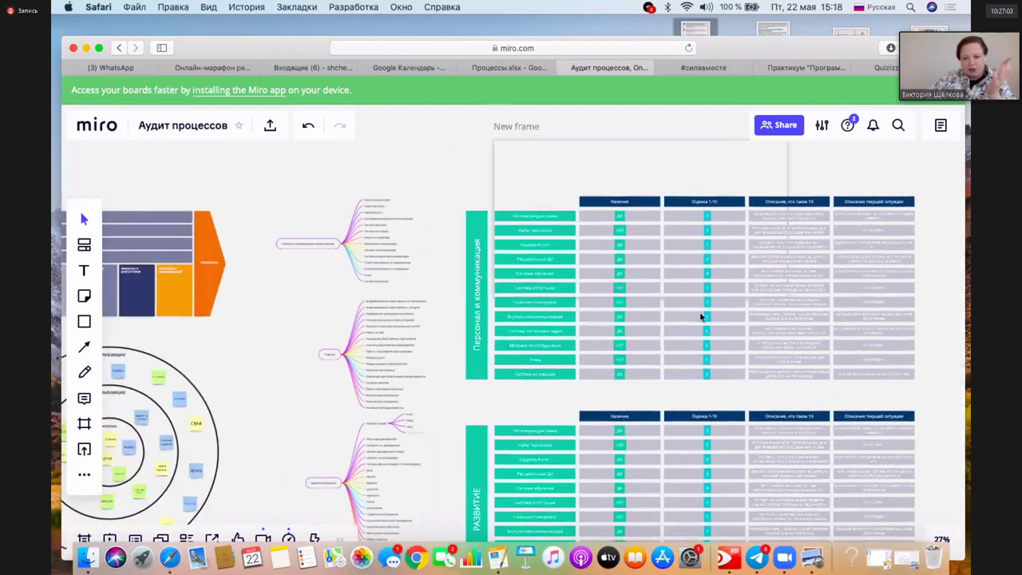
scroll(695, 324, "down", 2)
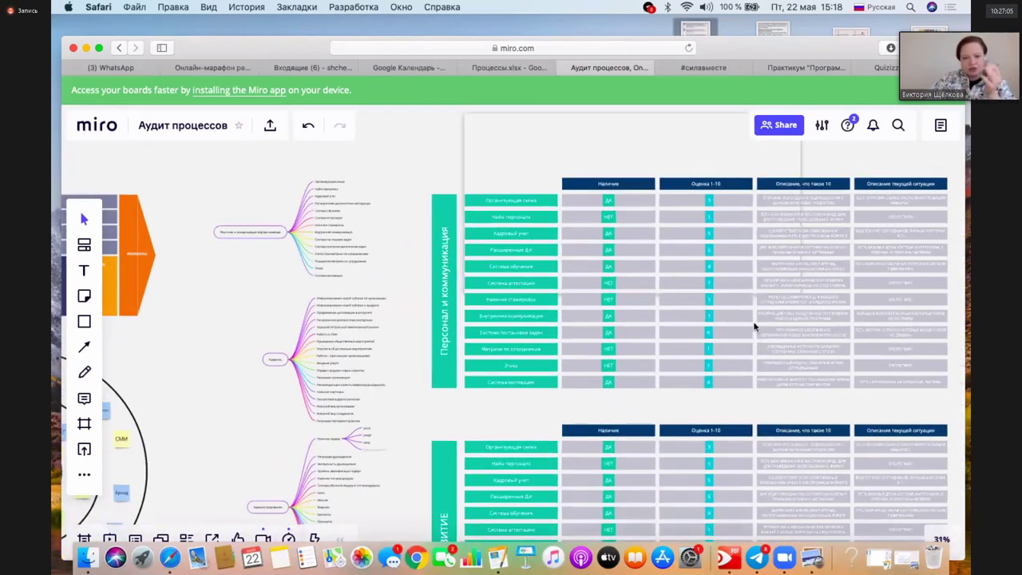
scroll(581, 324, "right", 5)
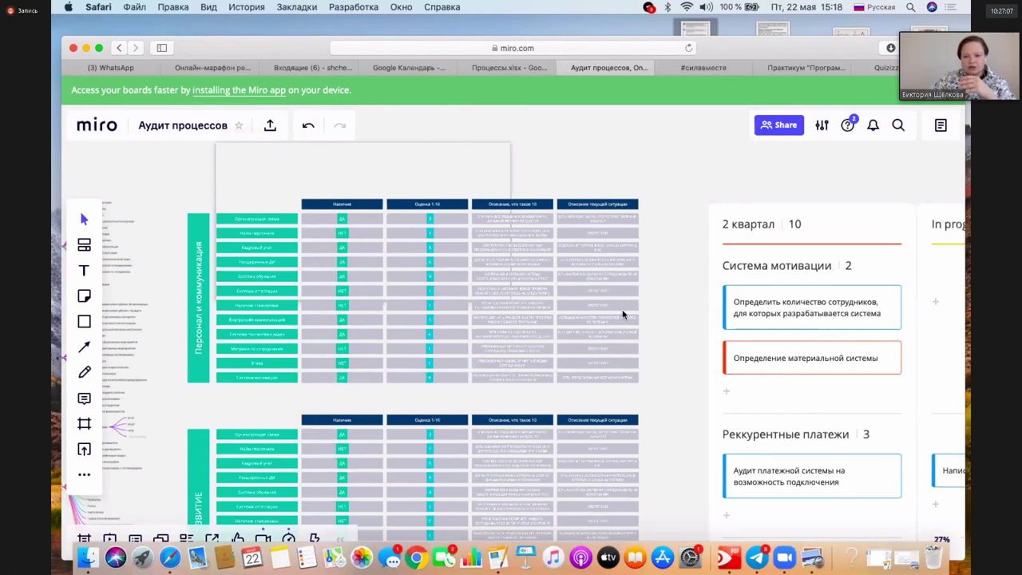
scroll(623, 314, "right", 10)
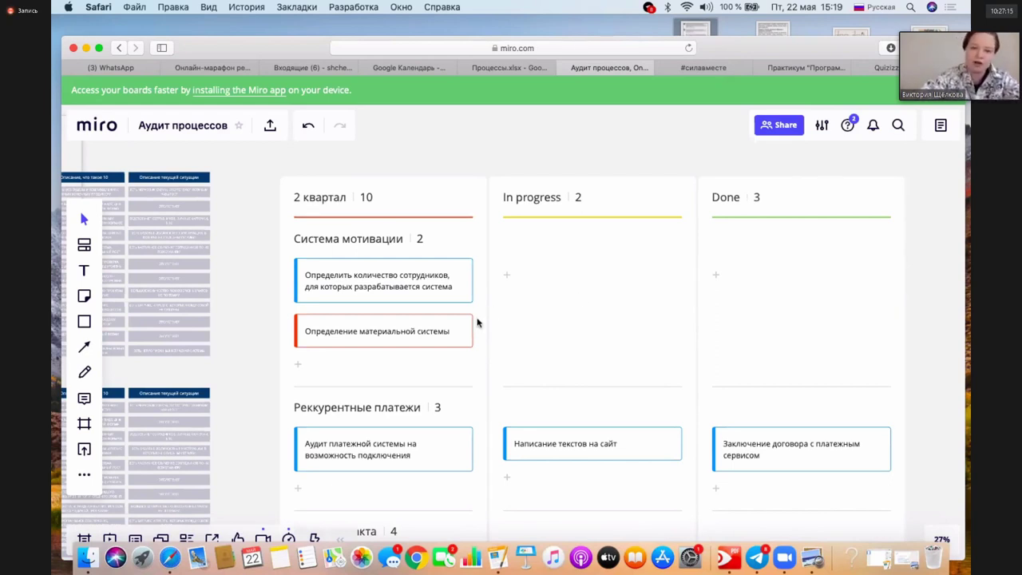
scroll(485, 365, "down", 5)
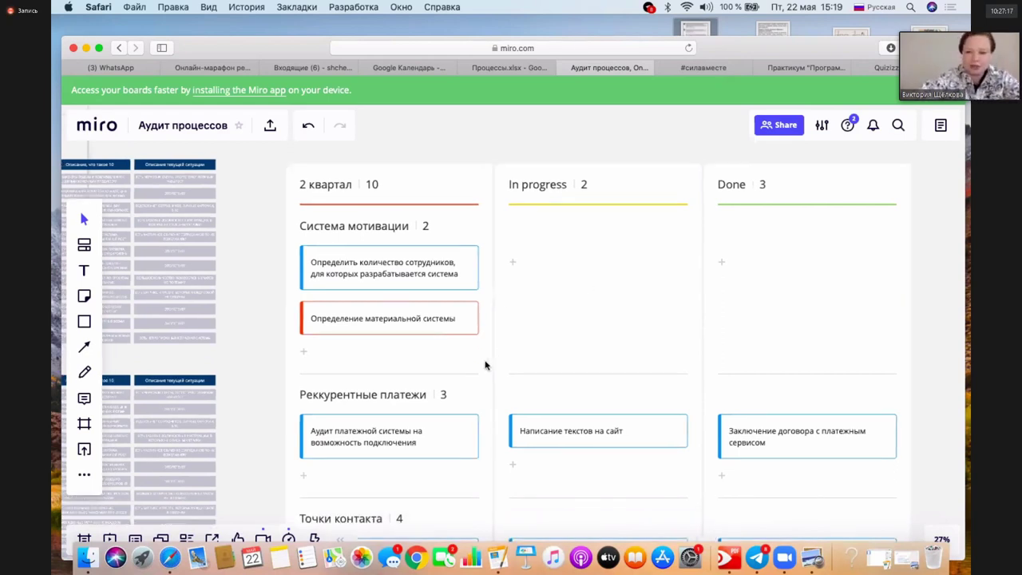
scroll(484, 365, "down", 9)
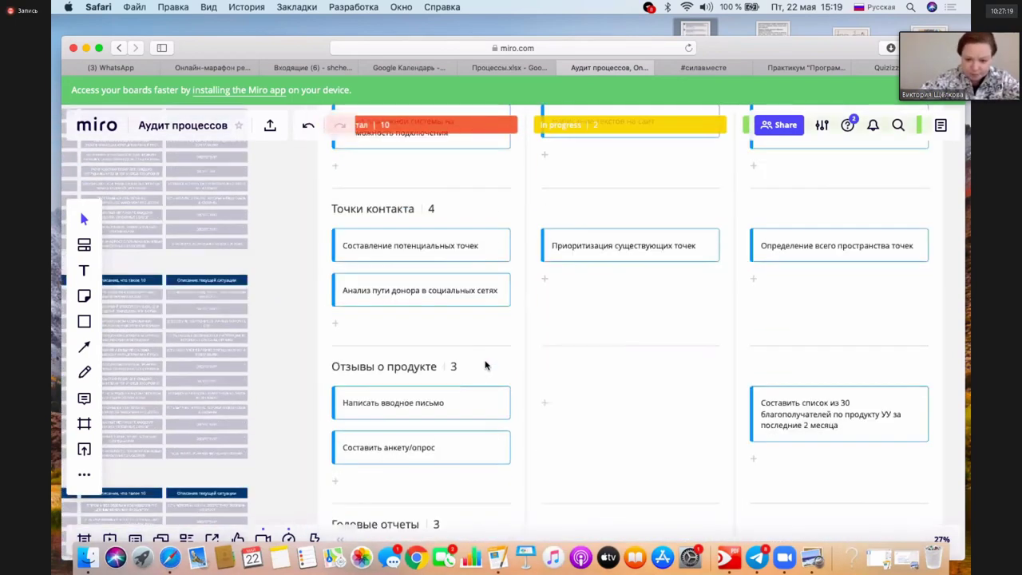
scroll(485, 365, "up", 10)
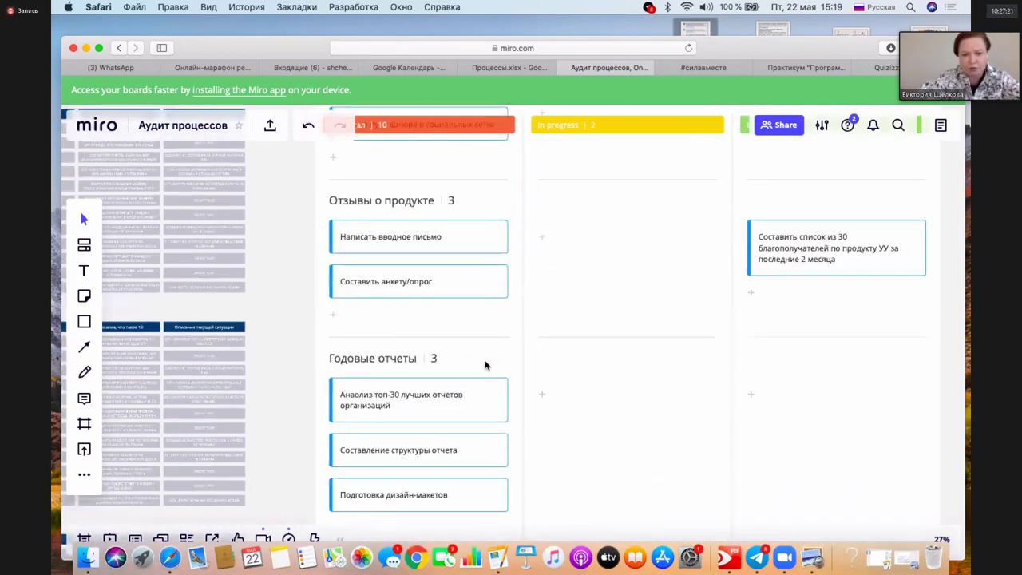
scroll(484, 365, "up", 5)
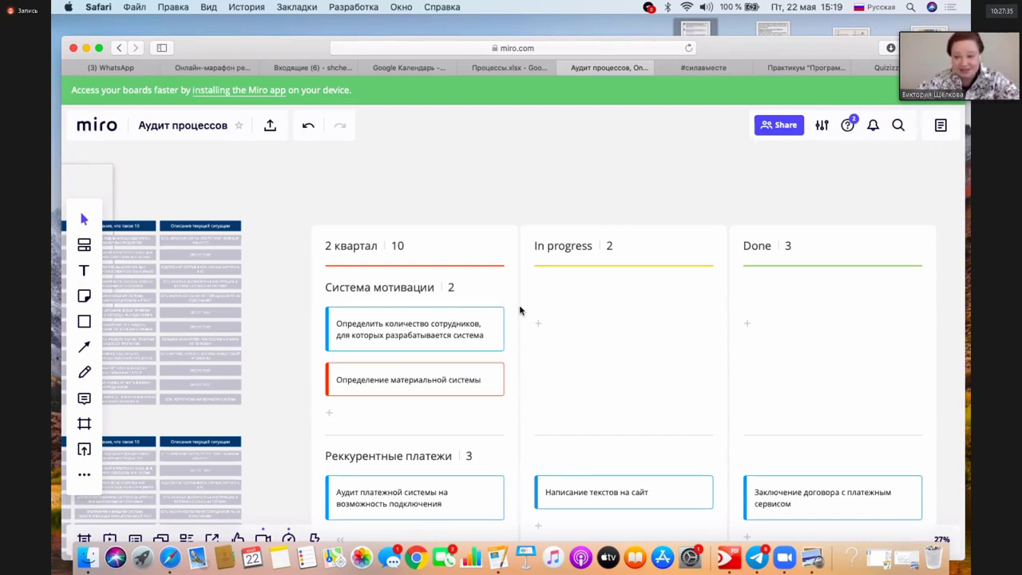
scroll(514, 214, "down", 3)
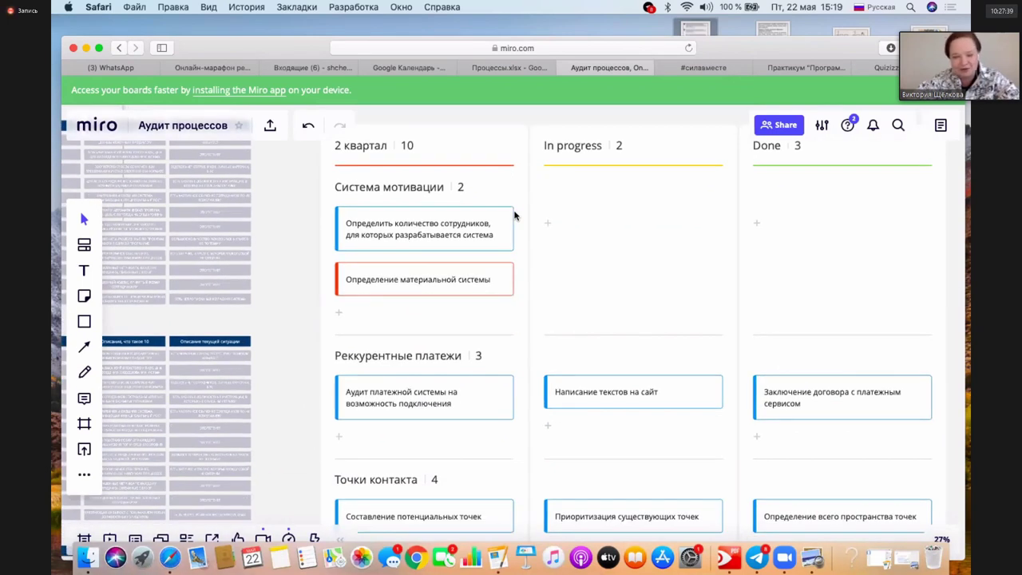
scroll(514, 215, "down", 9)
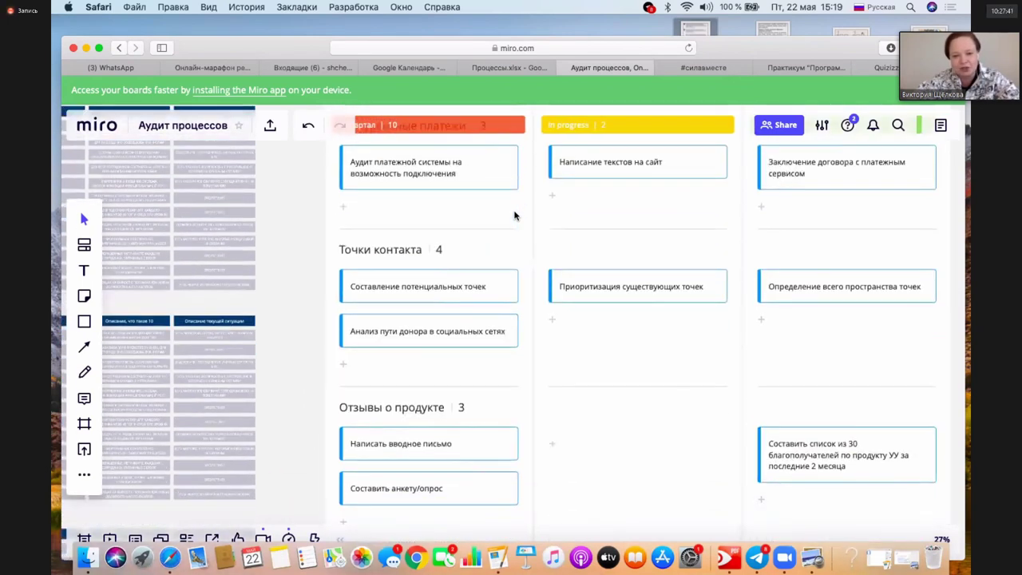
scroll(514, 214, "down", 5)
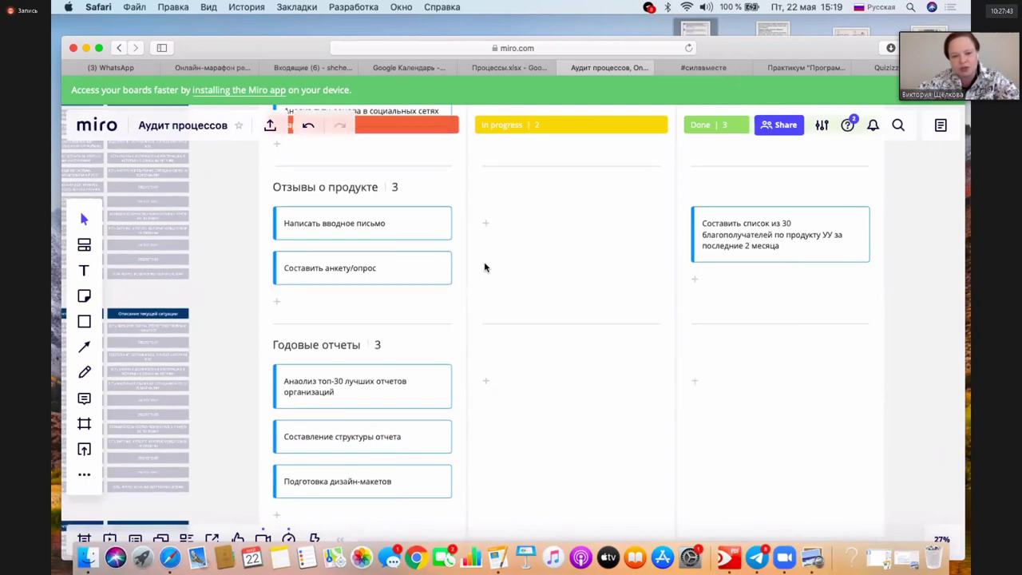
scroll(462, 268, "up", 7)
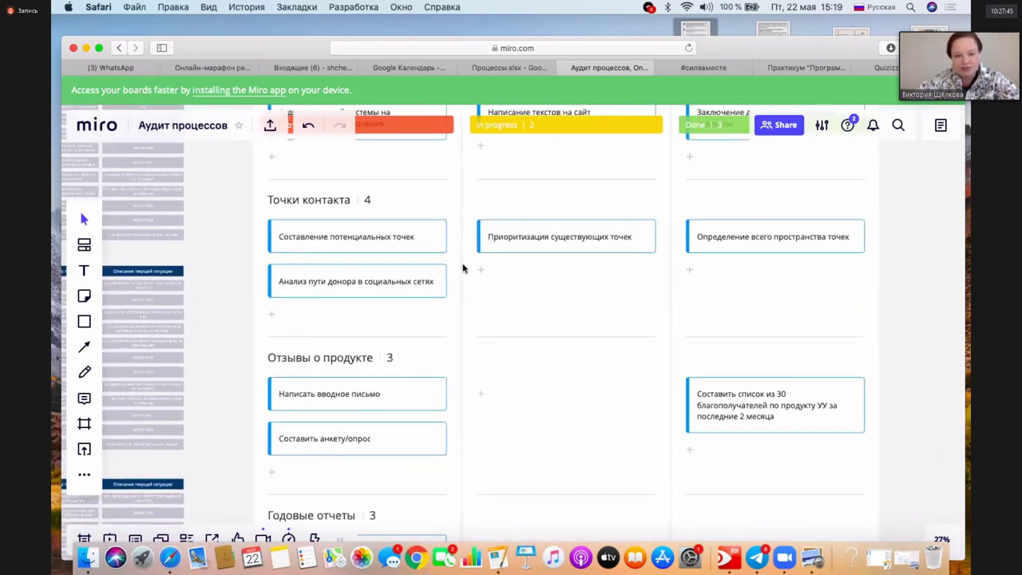
scroll(462, 268, "up", 3)
scroll(462, 268, "down", 2)
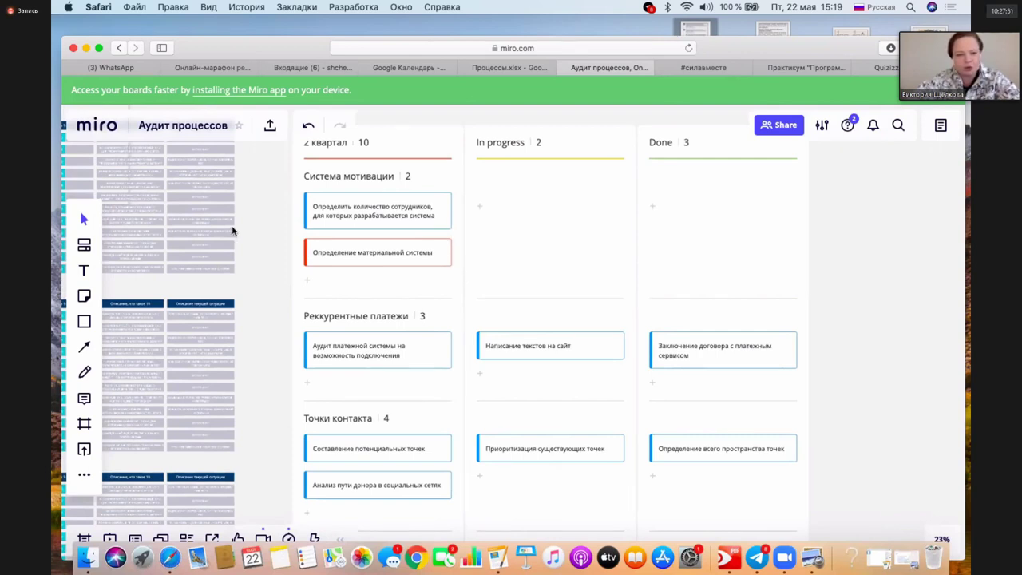
Step: Examine the Персонал и коммуникация audit table with its ratings and situation descriptions
scroll(231, 225, "left", 5)
scroll(233, 231, "left", 2)
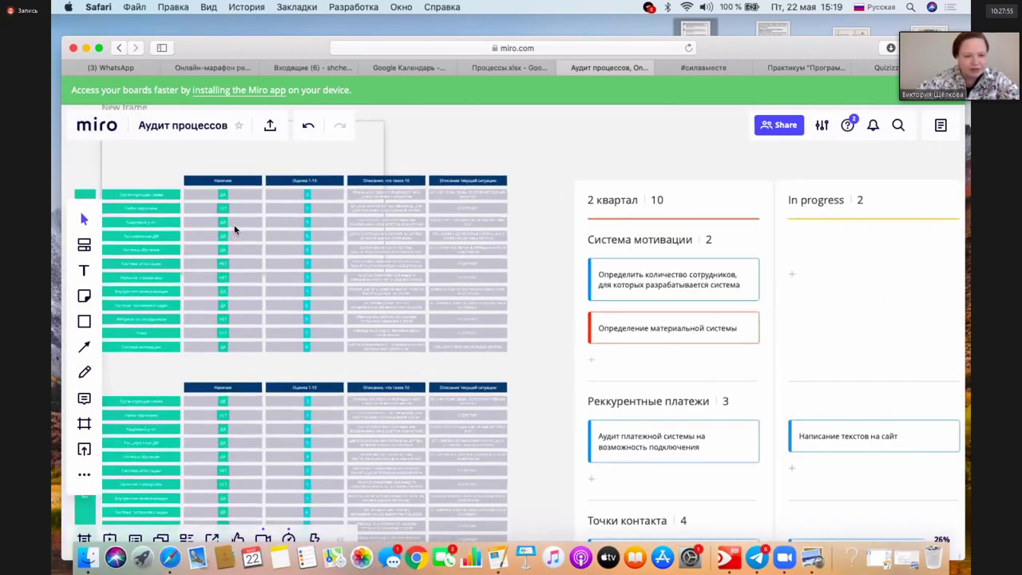
scroll(233, 230, "up", 3)
scroll(234, 229, "left", 3)
scroll(234, 230, "up", 1)
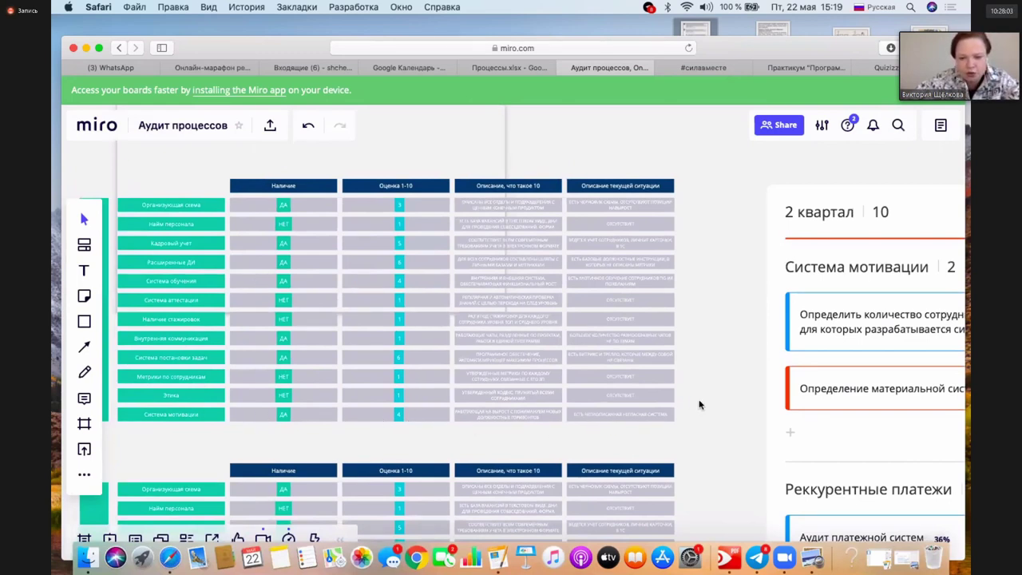
Step: Add three cards titled 3, 3 and 2 to the Система мотивации row in the kanban's 2 квартал column
scroll(700, 405, "right", 5)
scroll(699, 405, "right", 6)
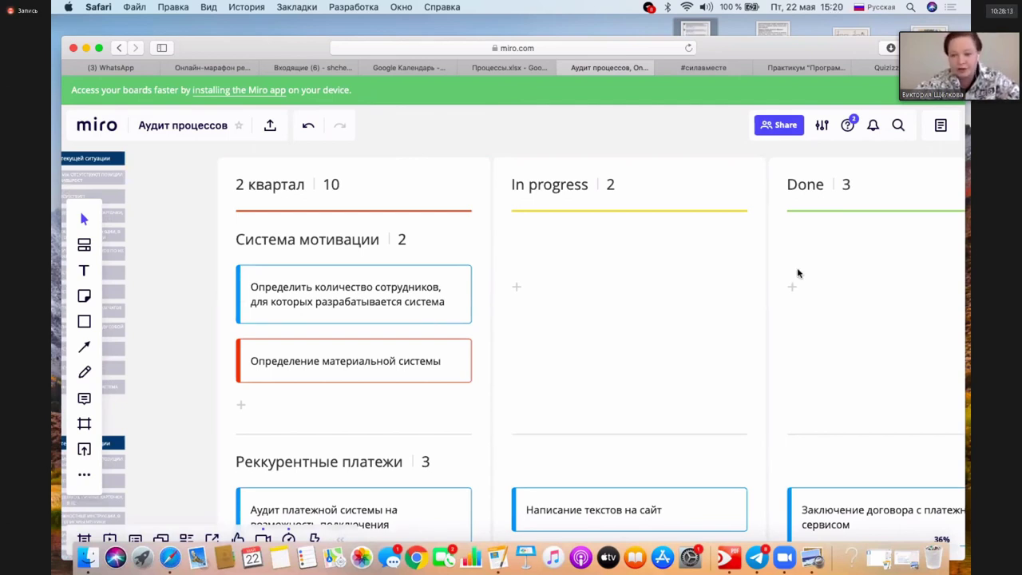
scroll(796, 273, "down", 3)
scroll(755, 267, "up", 1)
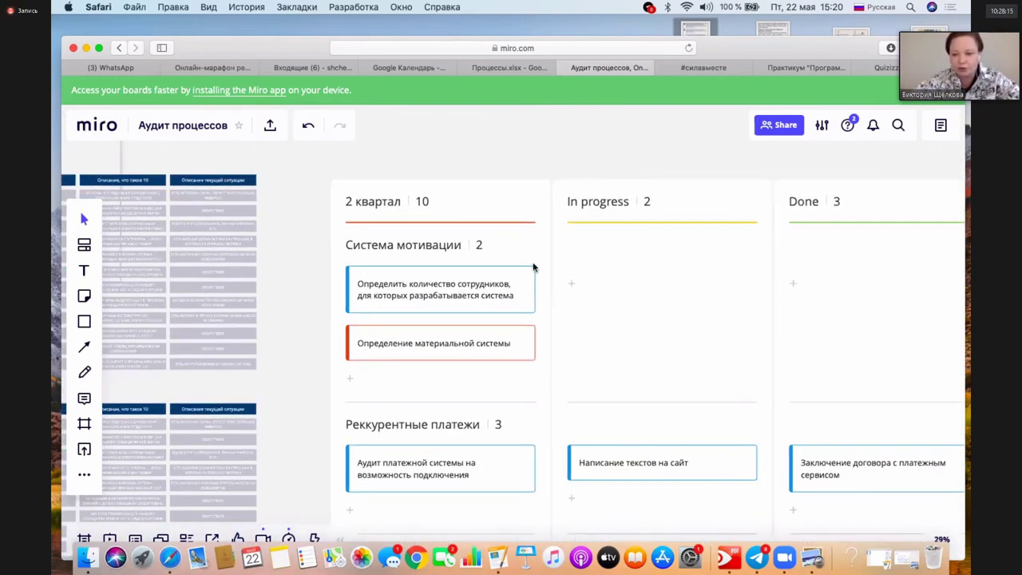
left_click(355, 379)
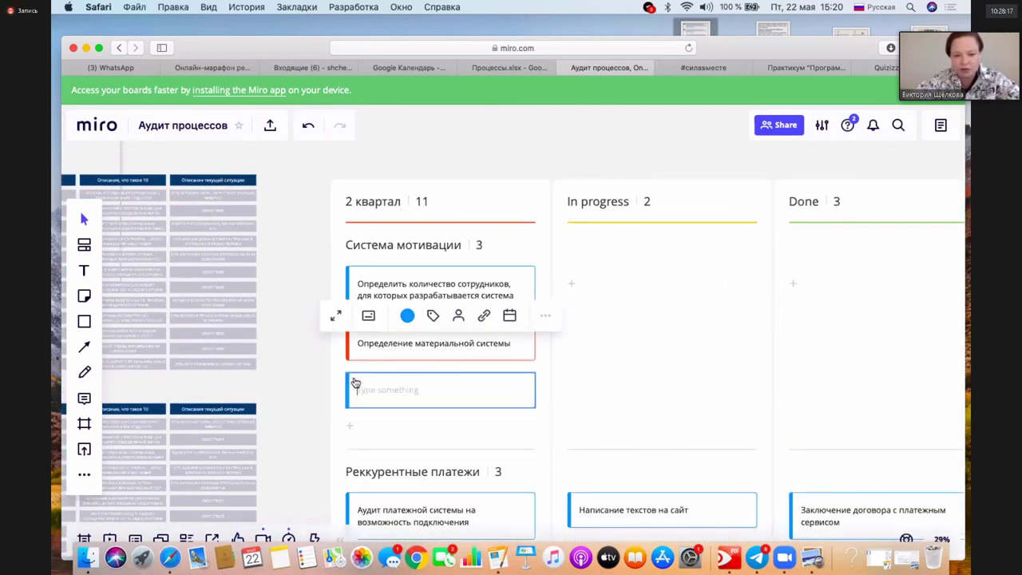
type("3")
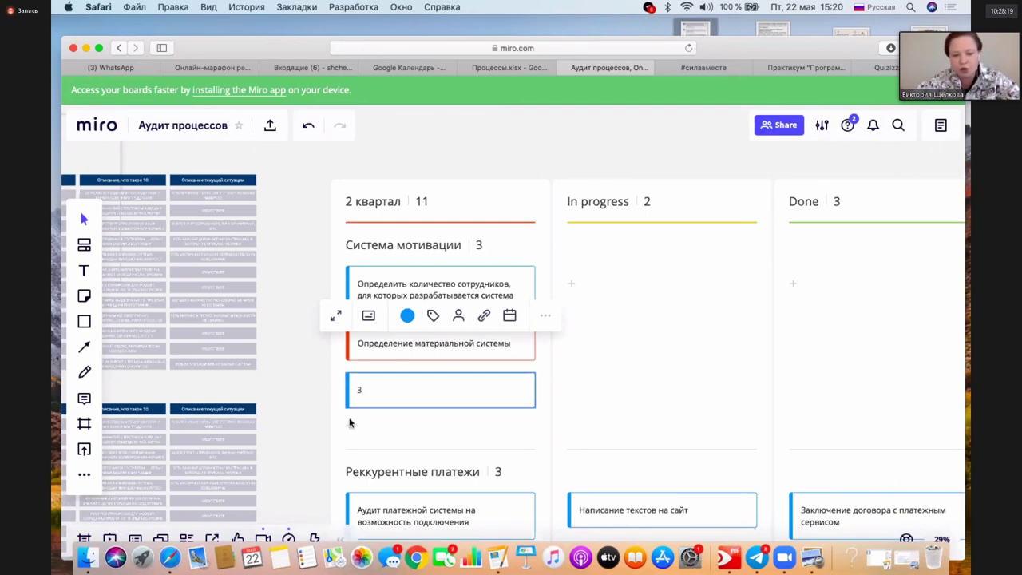
left_click(350, 425)
type("3")
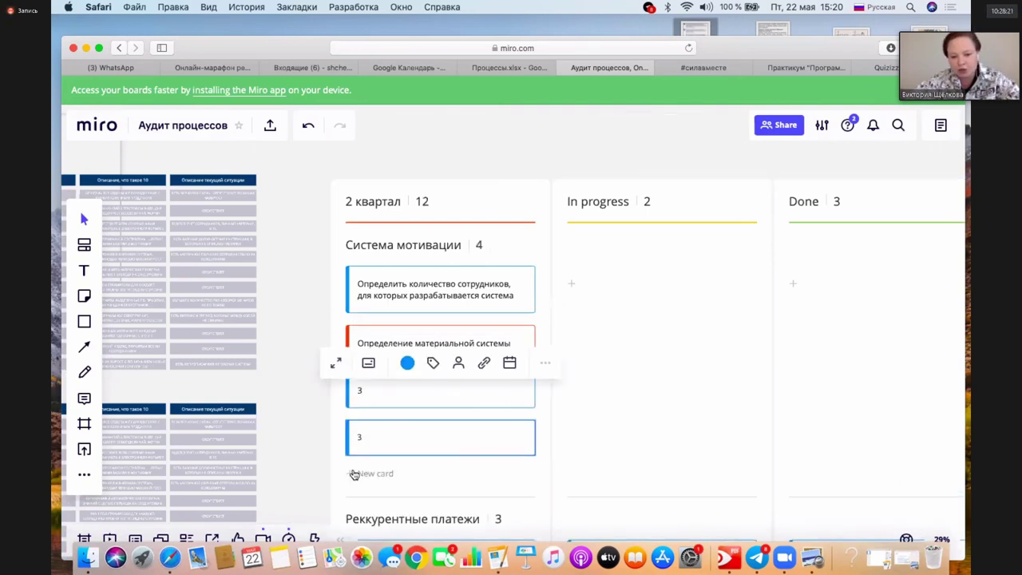
left_click(349, 472)
type("2")
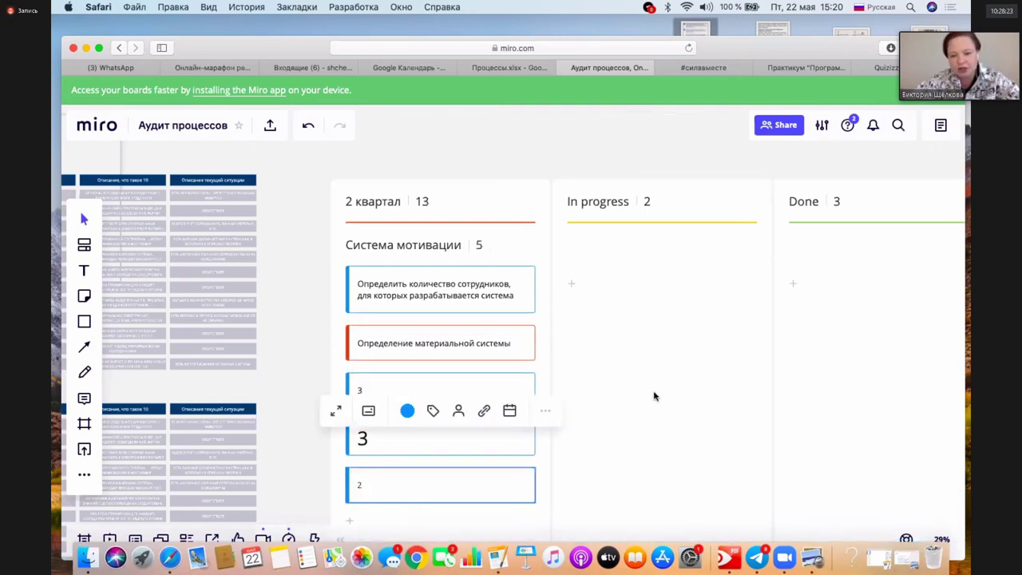
left_click(653, 395)
Step: Look through the kanban's remaining rows, from Реккурентные платежи down to Годовые отчеты
scroll(653, 395, "down", 3)
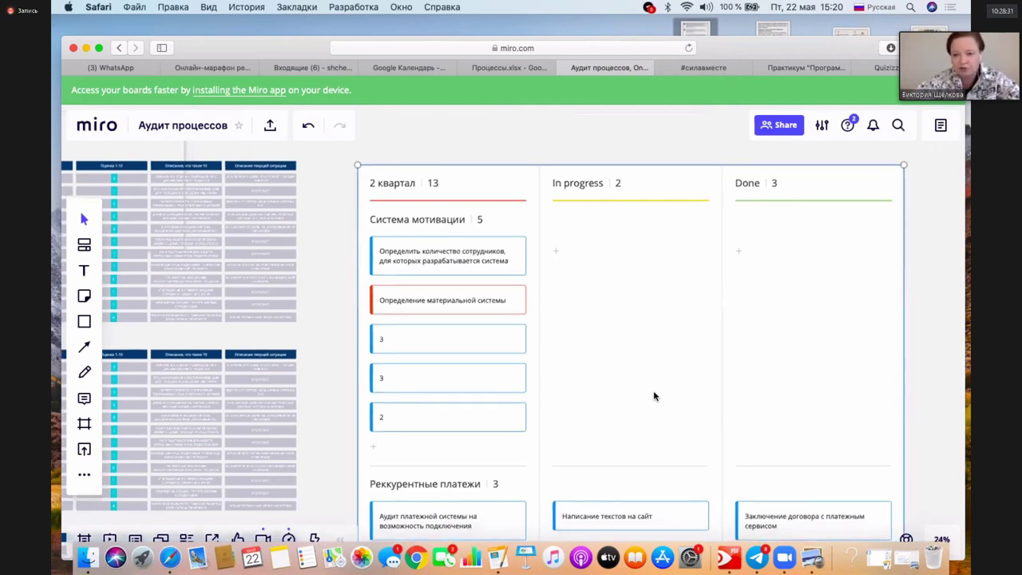
scroll(607, 343, "right", 2)
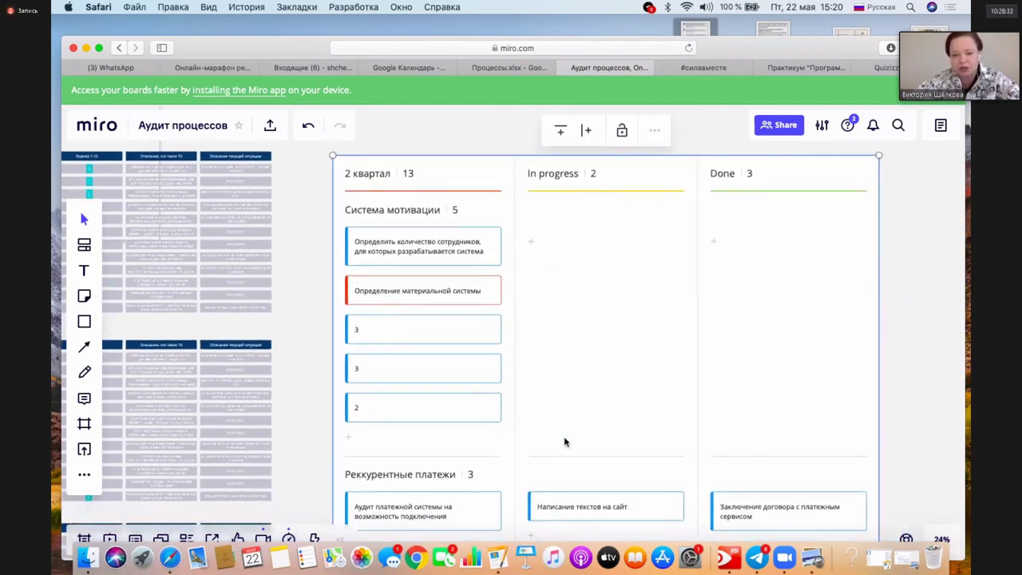
scroll(564, 440, "down", 3)
scroll(564, 440, "down", 4)
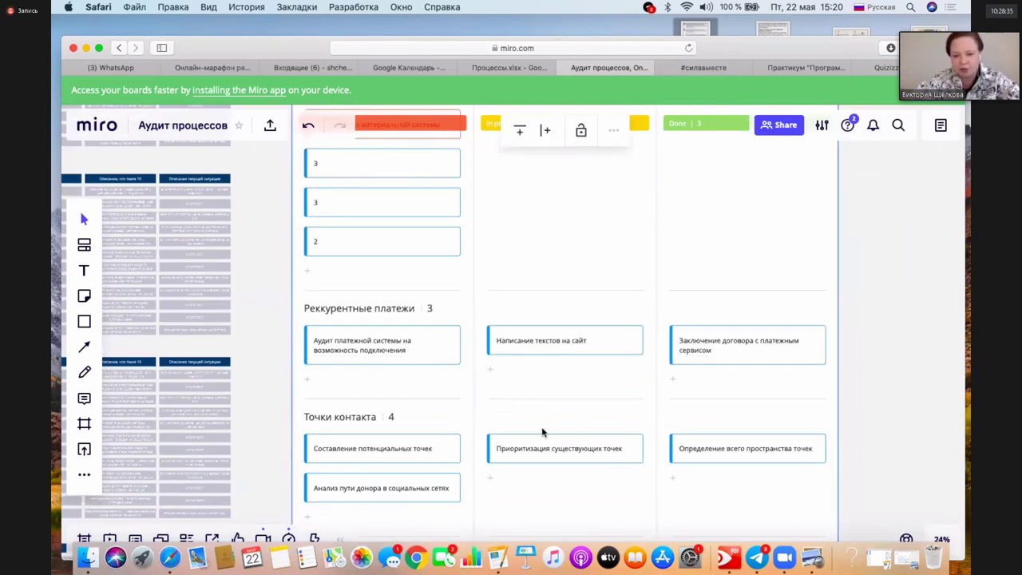
scroll(543, 429, "down", 2)
scroll(541, 432, "down", 2)
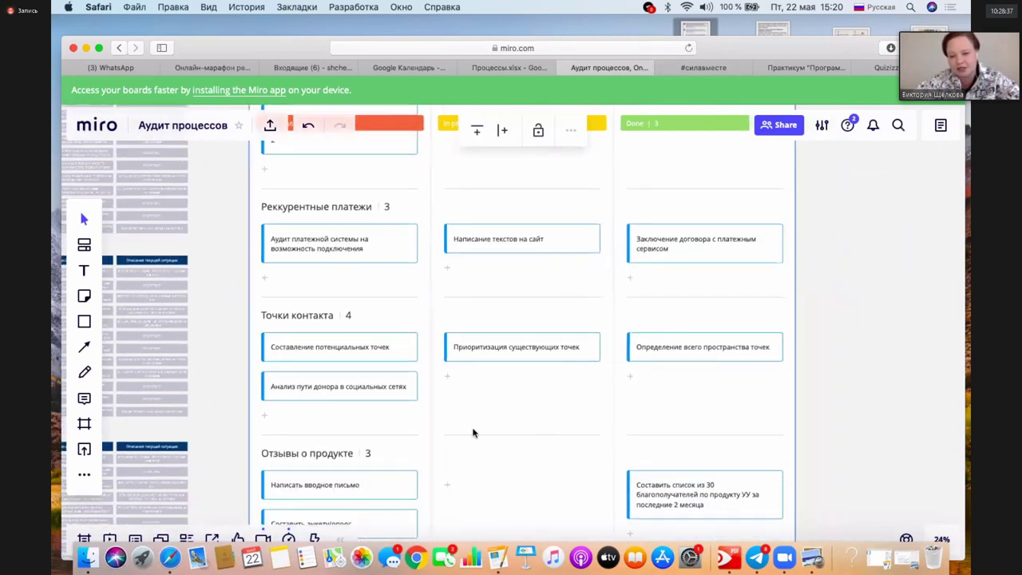
scroll(472, 432, "down", 2)
scroll(473, 433, "down", 10)
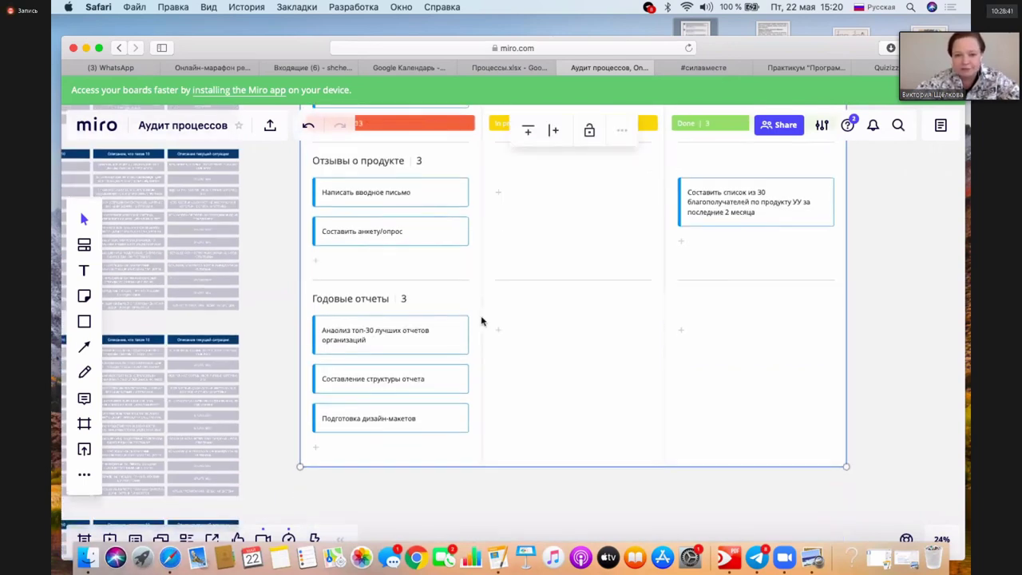
Step: View the whole audit board, including the diagrams, mind maps, audit tables and kanban together
scroll(481, 320, "down", 3)
scroll(482, 320, "down", 3)
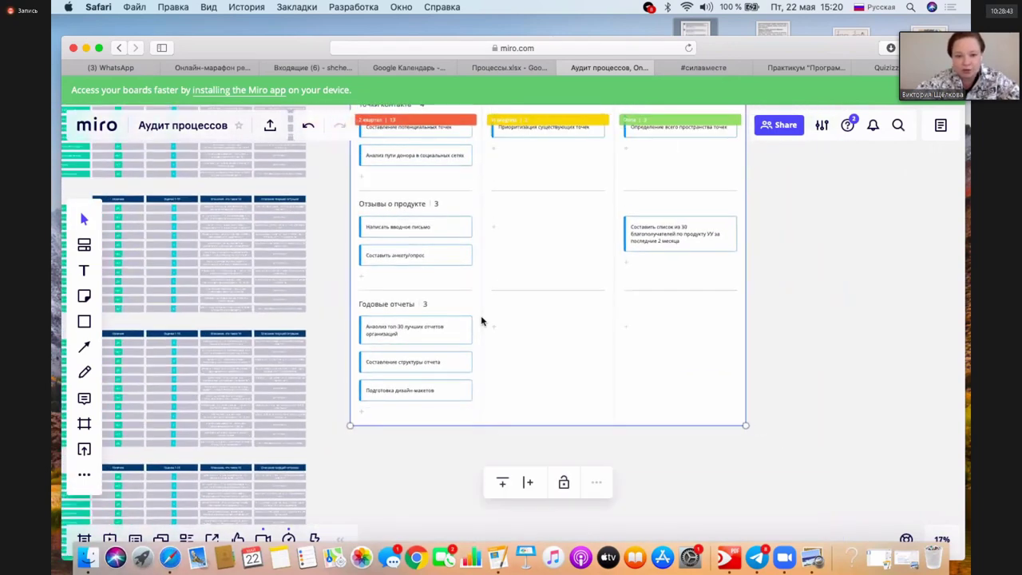
scroll(482, 320, "down", 3)
scroll(392, 314, "left", 5)
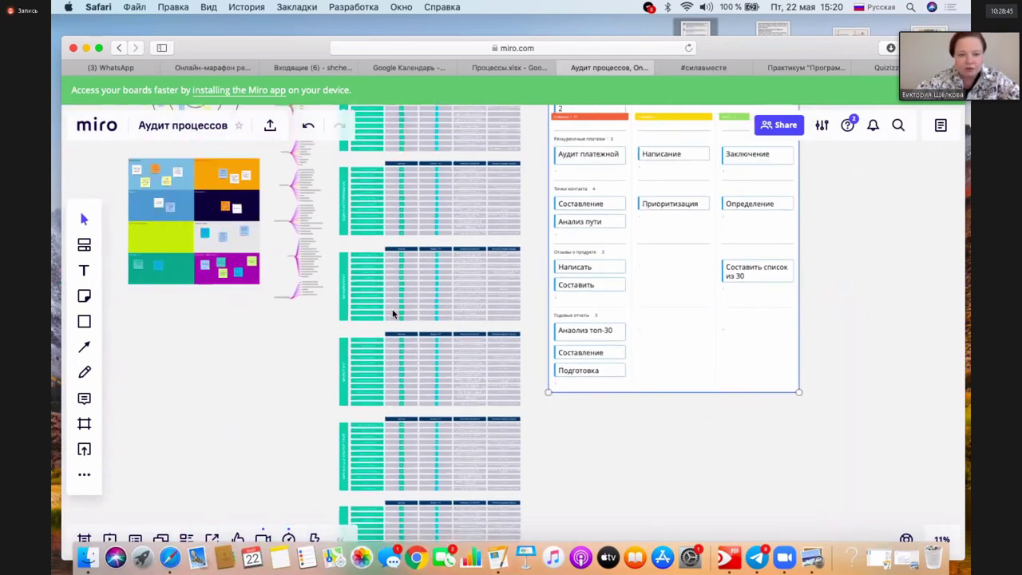
scroll(391, 314, "left", 5)
scroll(391, 314, "up", 4)
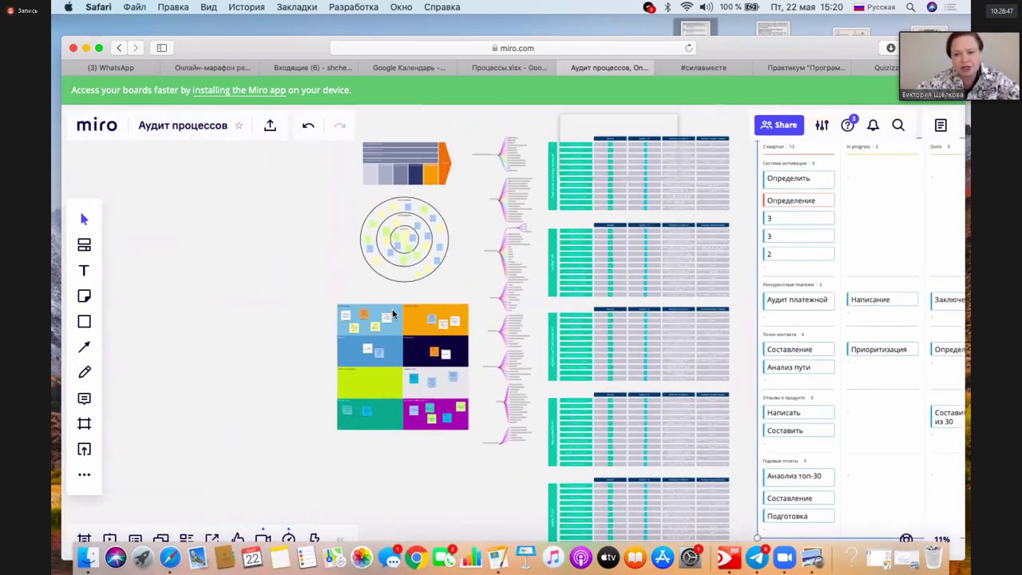
Step: Examine the concentric circle diagram with its основные, связывающие and усиливающие rings and the sticky notes in them
scroll(392, 314, "up", 4)
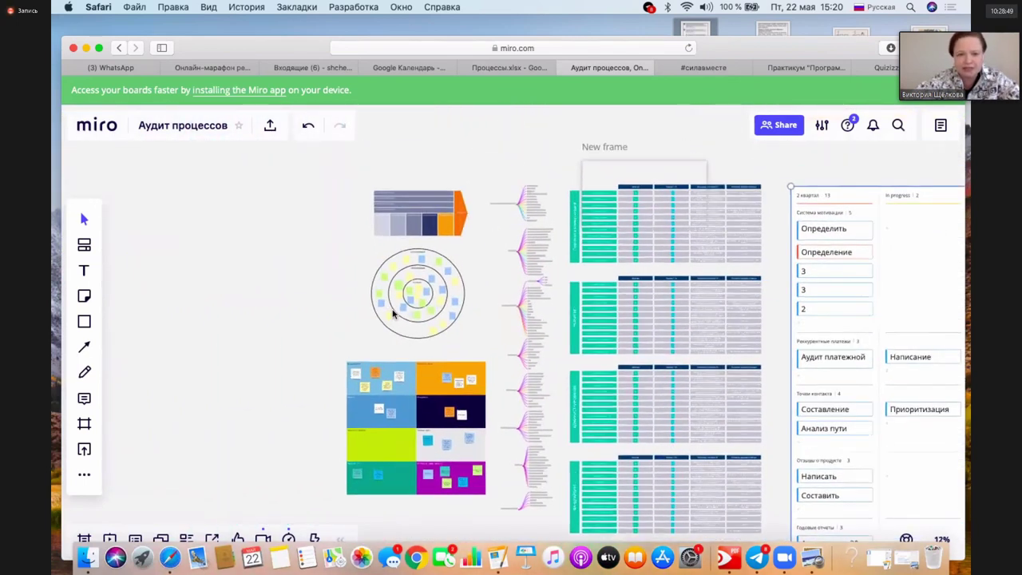
scroll(392, 313, "up", 3)
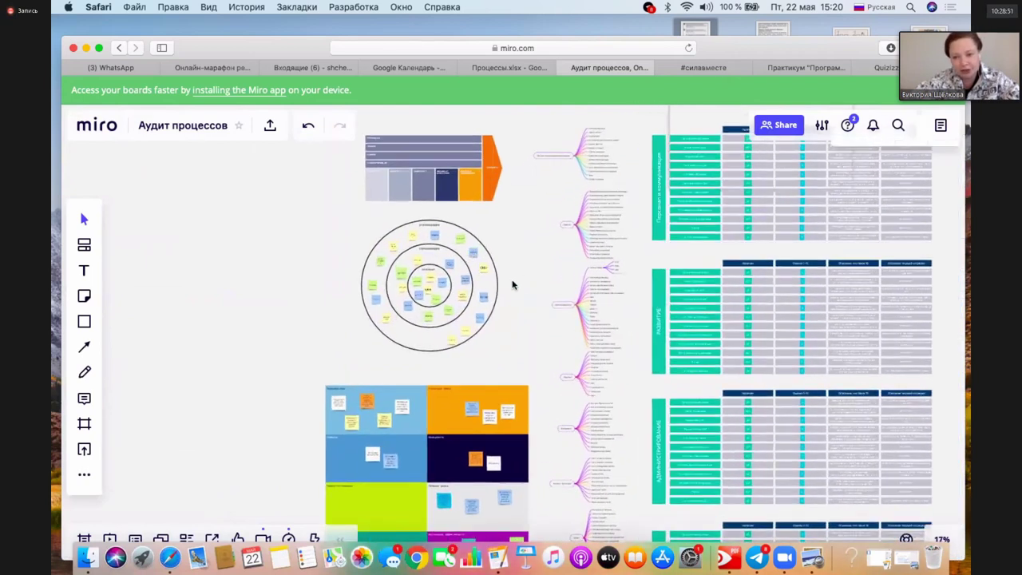
scroll(530, 297, "right", 3)
scroll(530, 299, "right", 2)
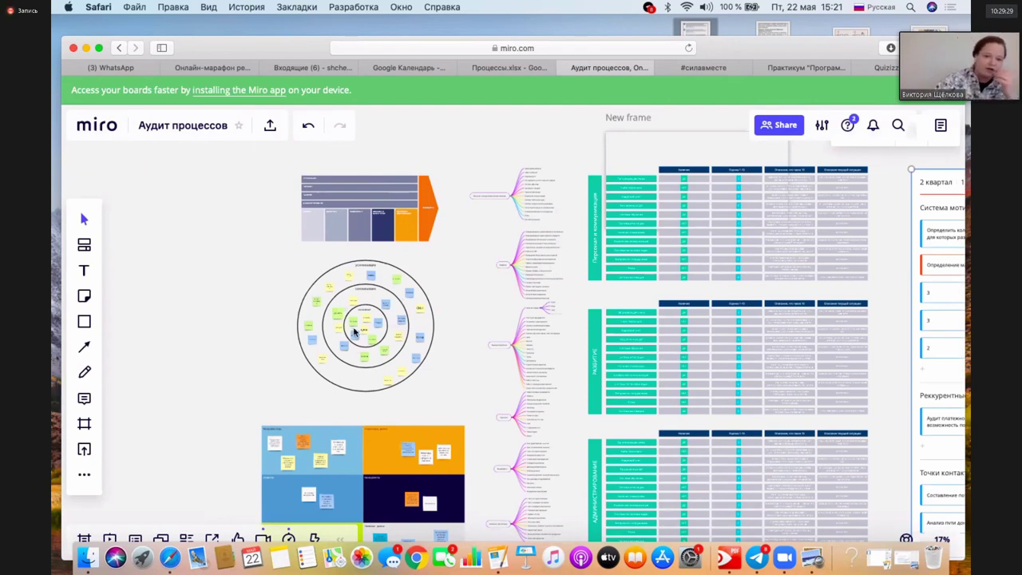
scroll(355, 332, "up", 5)
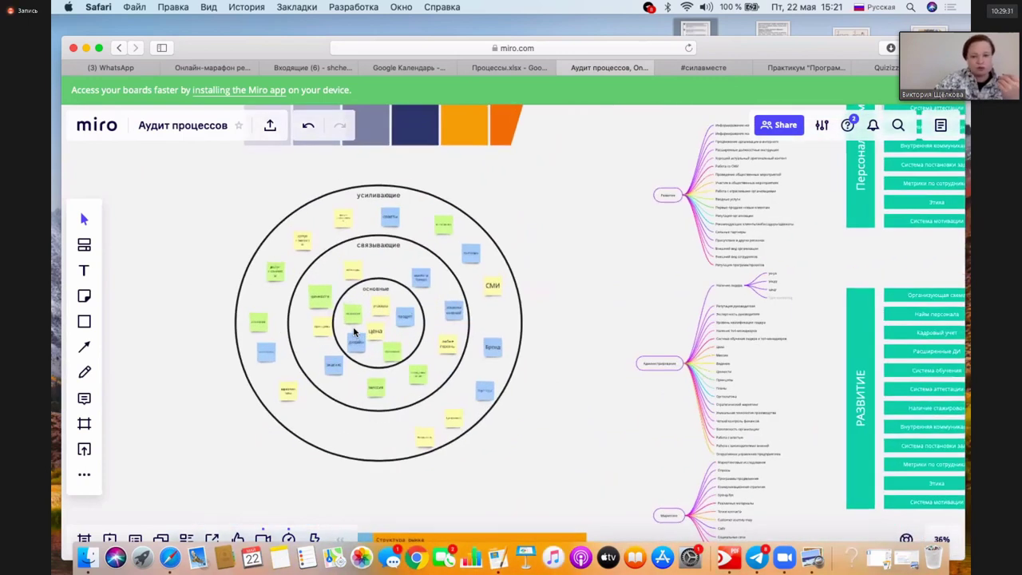
scroll(335, 293, "up", 3)
scroll(335, 293, "left", 2)
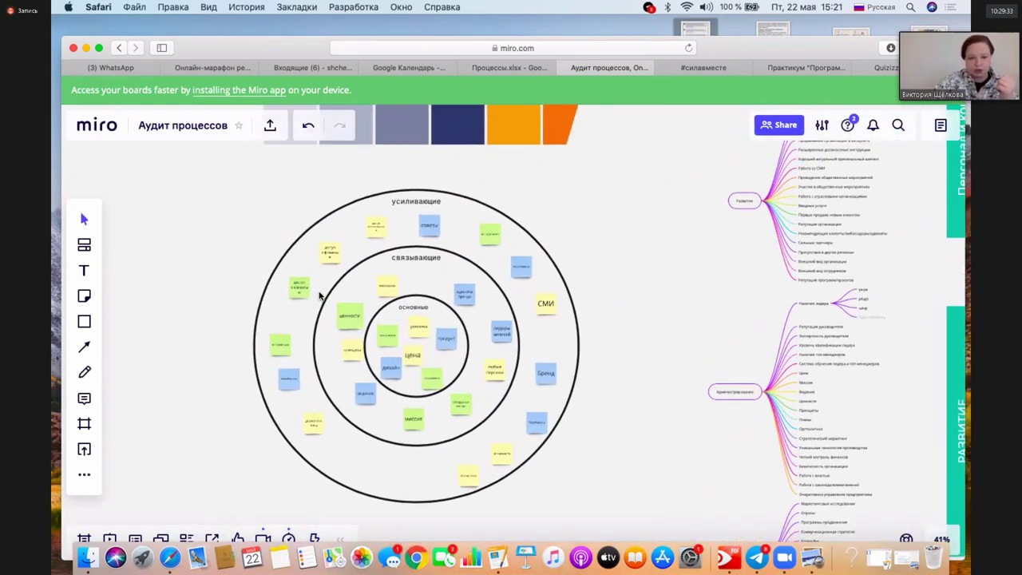
scroll(368, 299, "down", 2)
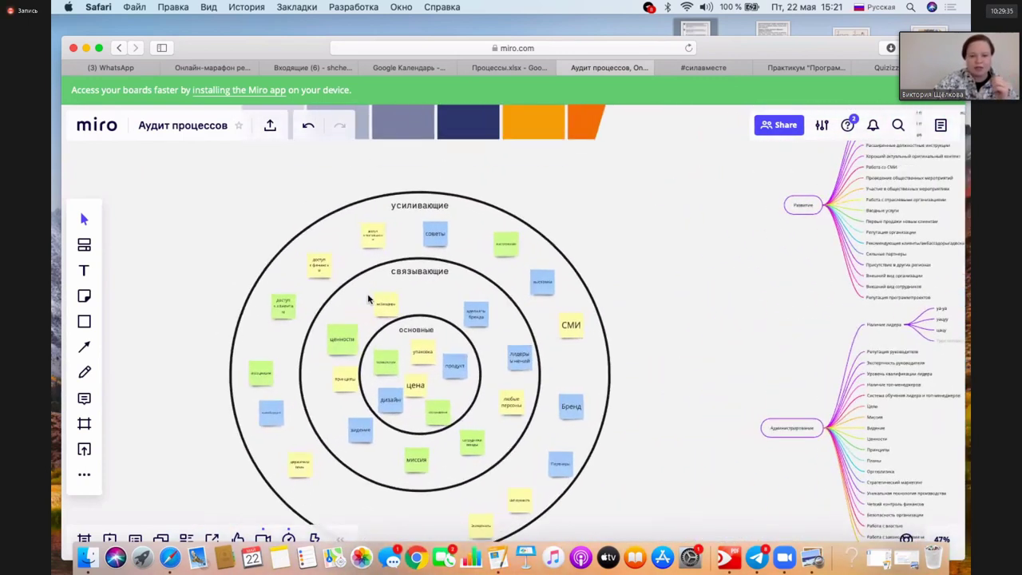
scroll(368, 298, "right", 2)
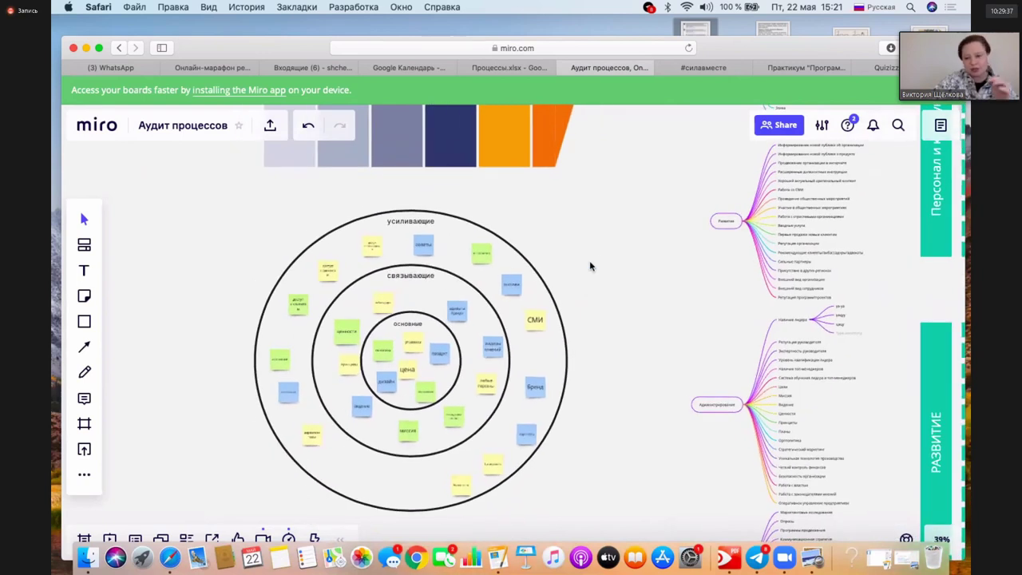
Step: Review the process arrow diagram leading to Результаты alongside the circle diagram and the neighbouring mind maps
scroll(589, 266, "up", 2)
scroll(589, 266, "right", 2)
scroll(589, 266, "up", 5)
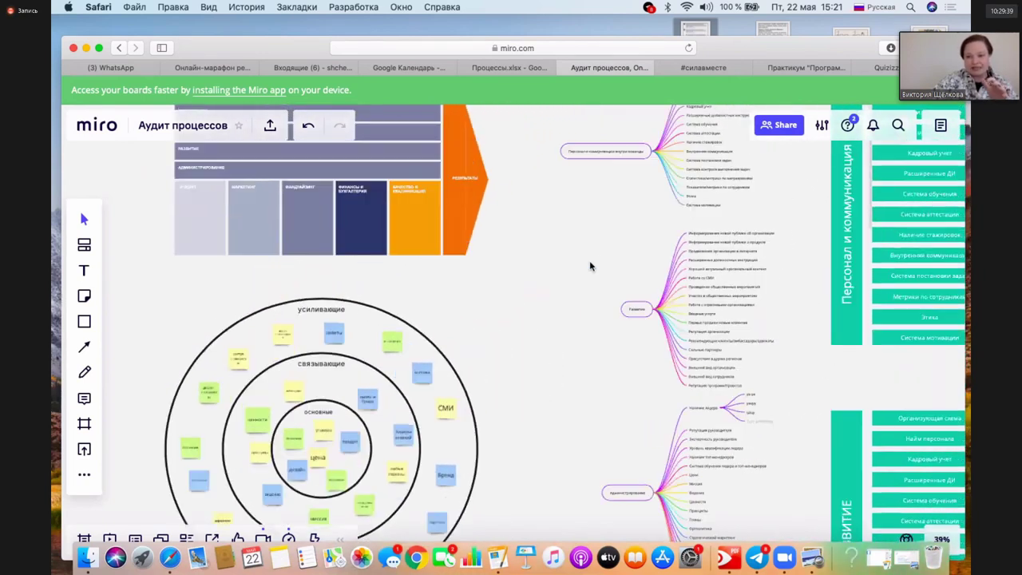
scroll(625, 208, "up", 2)
scroll(625, 207, "right", 1)
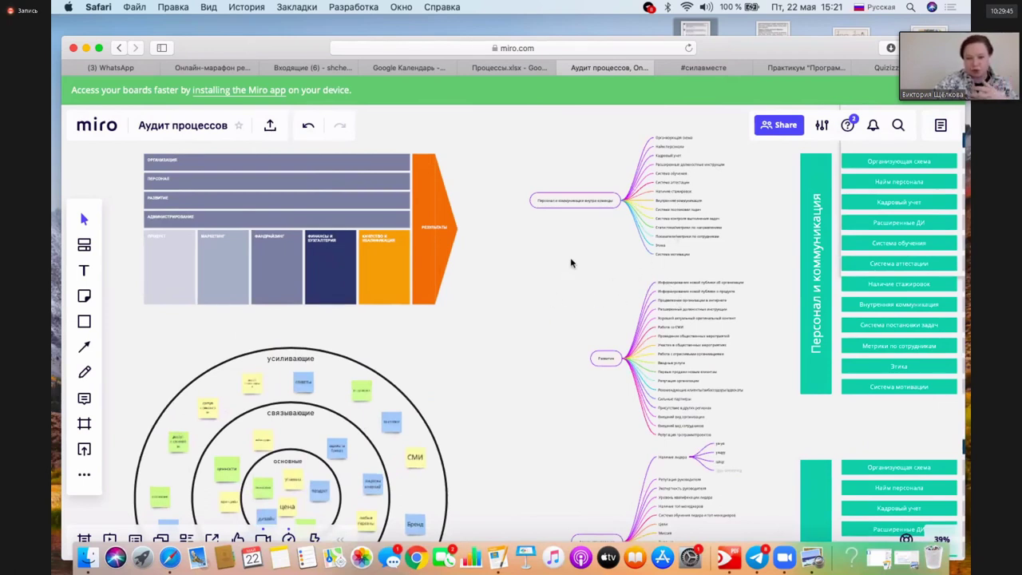
scroll(579, 259, "down", 4)
scroll(579, 259, "left", 3)
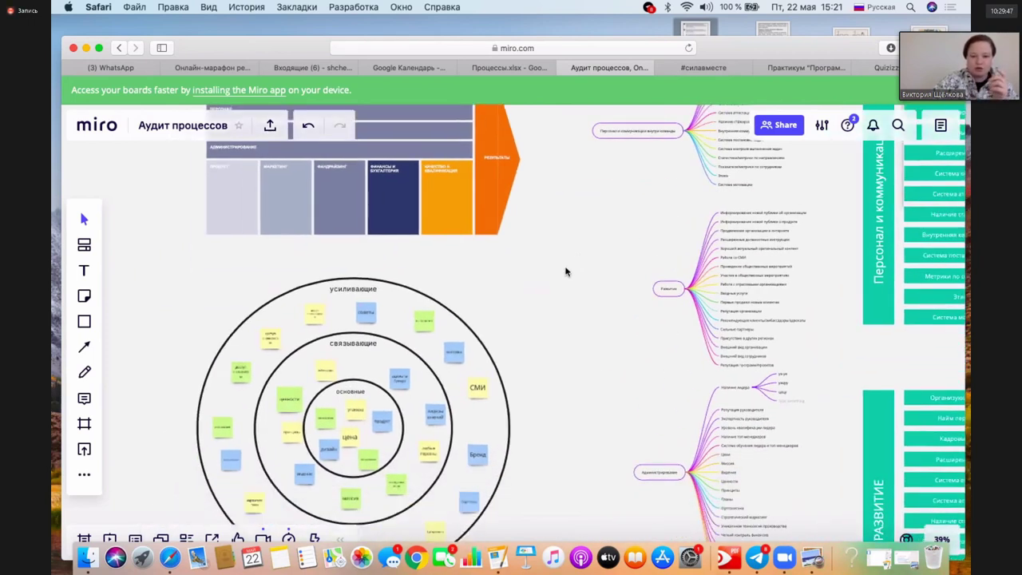
scroll(555, 280, "down", 3)
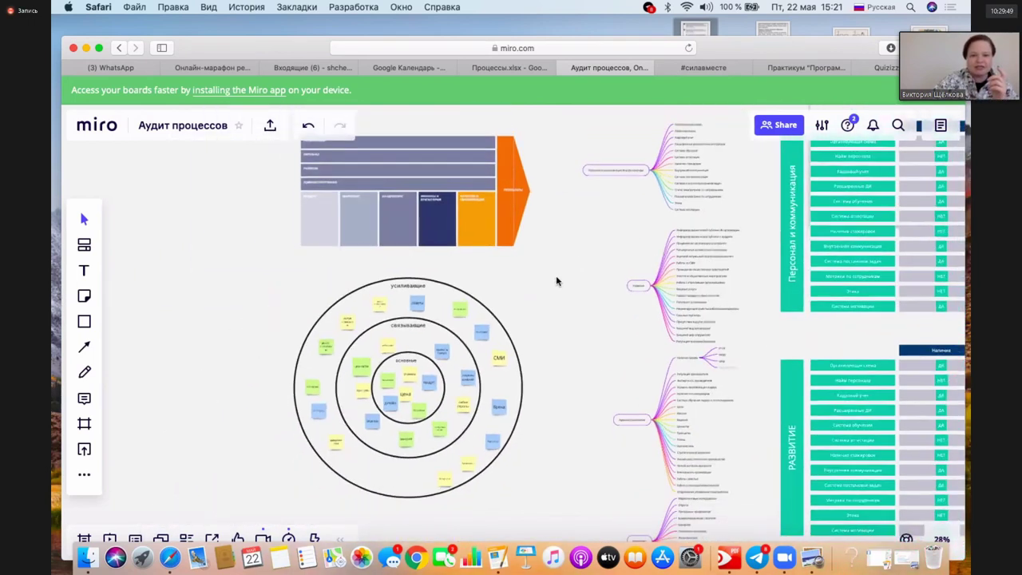
scroll(461, 358, "down", 2)
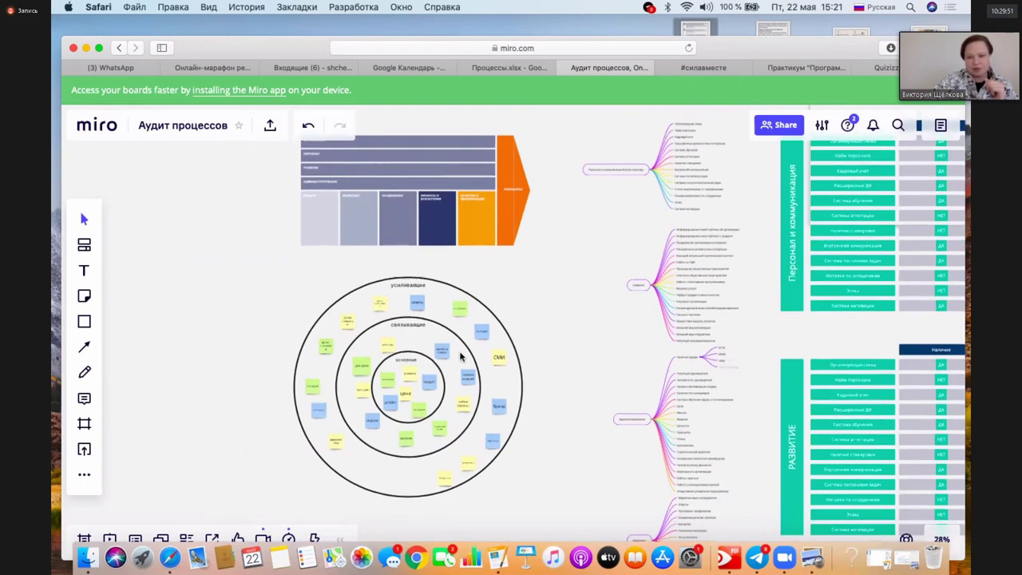
Step: Look over the coloured market analysis matrix, including Структура рынка and Конкуренты, and the mind map on personnel and communication within the team
scroll(460, 356, "down", 8)
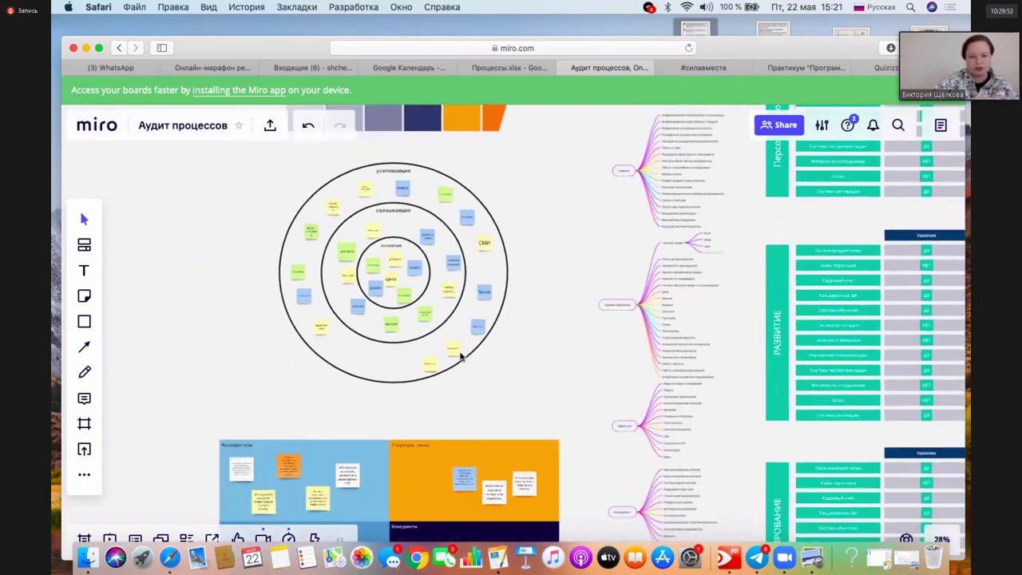
scroll(460, 356, "down", 6)
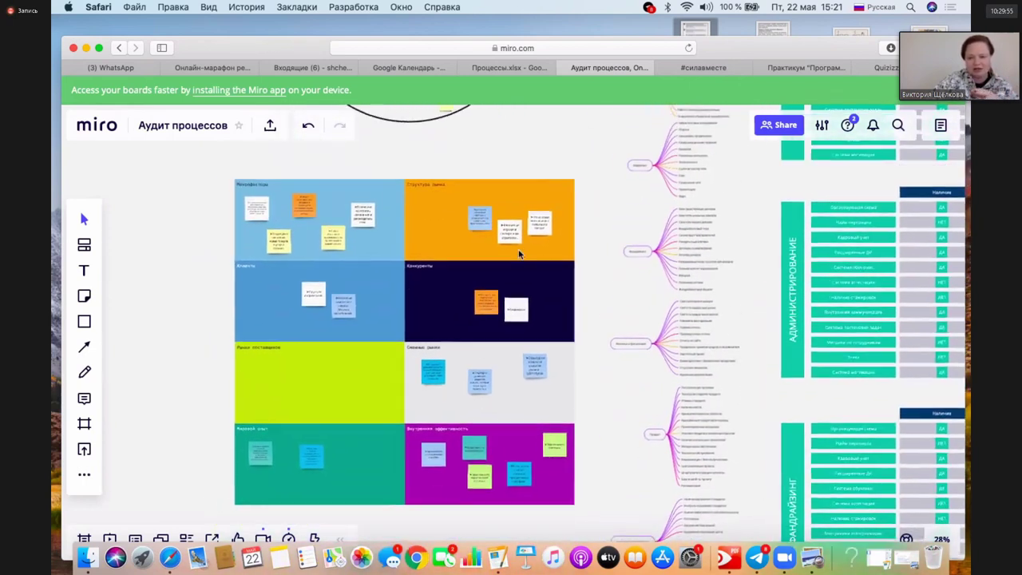
scroll(525, 247, "up", 15)
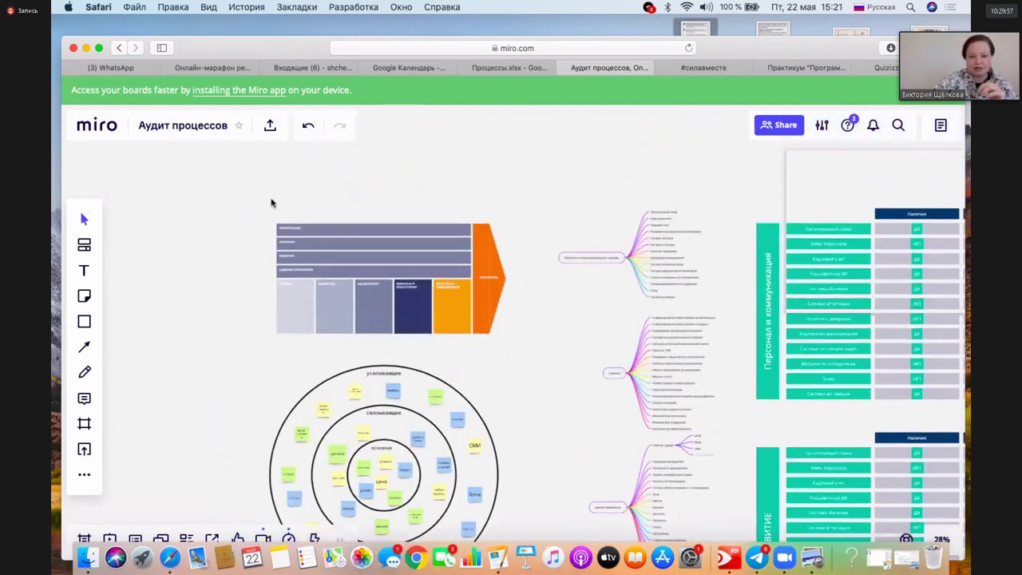
scroll(707, 206, "up", 5)
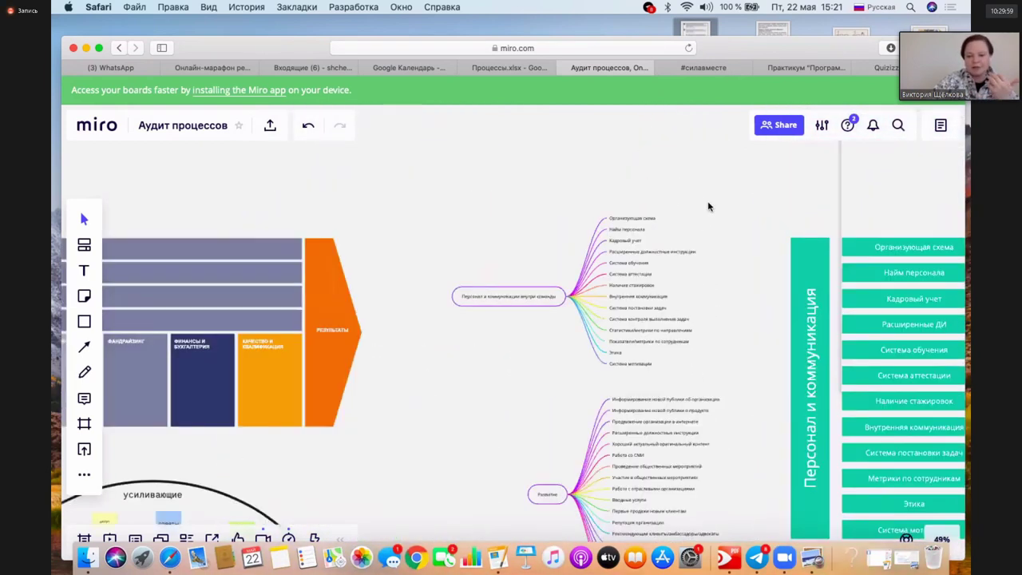